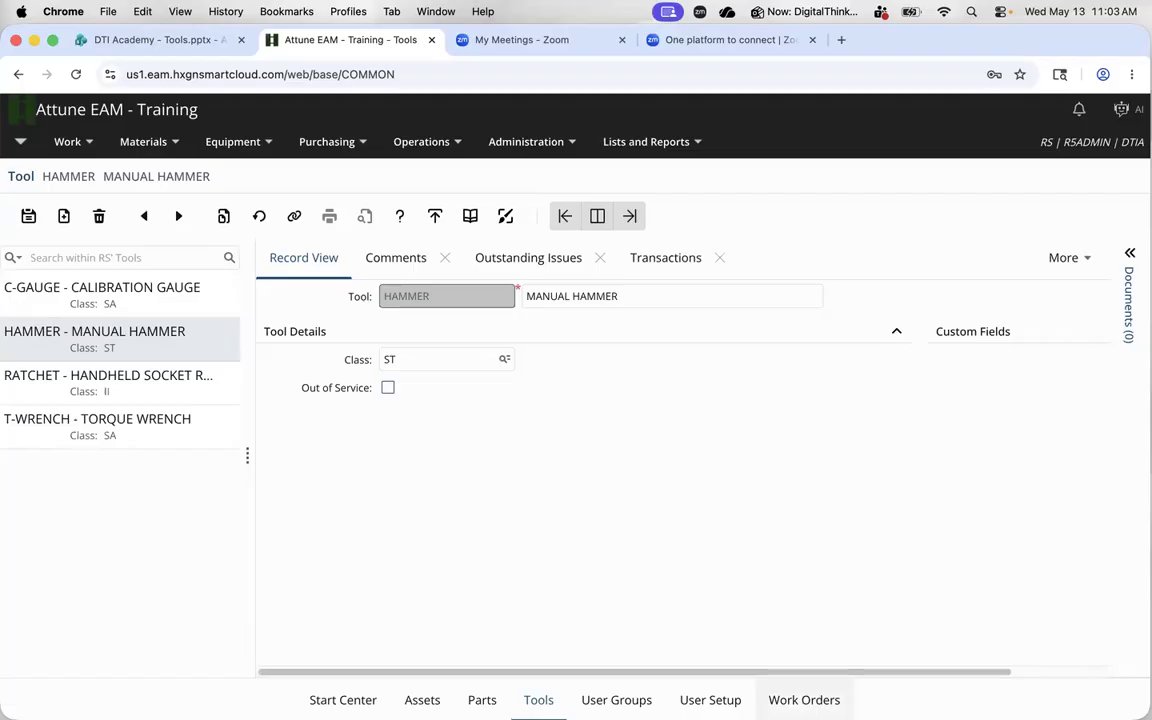
Record usage of one HAMMER for 1 hour on the HXGN HACKS - TOOLS work order, accepting the date outside the activity's range
{"action": "left_click", "coordinate": [804, 700]}
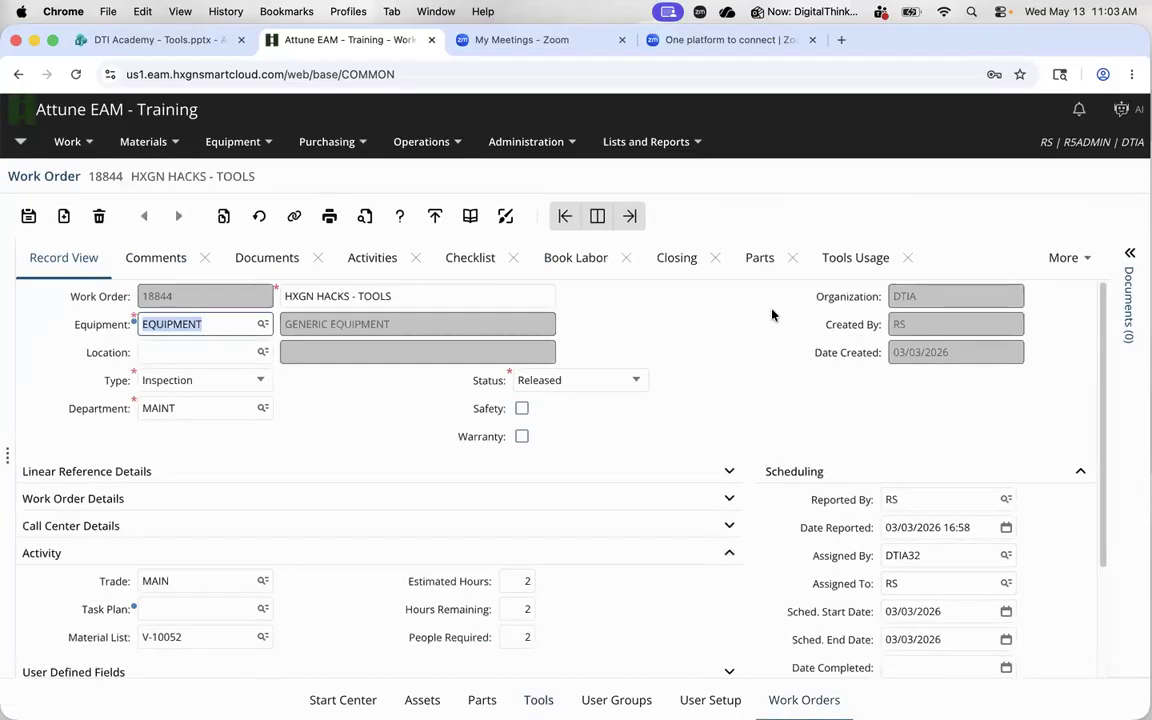
{"action": "left_click", "coordinate": [856, 259]}
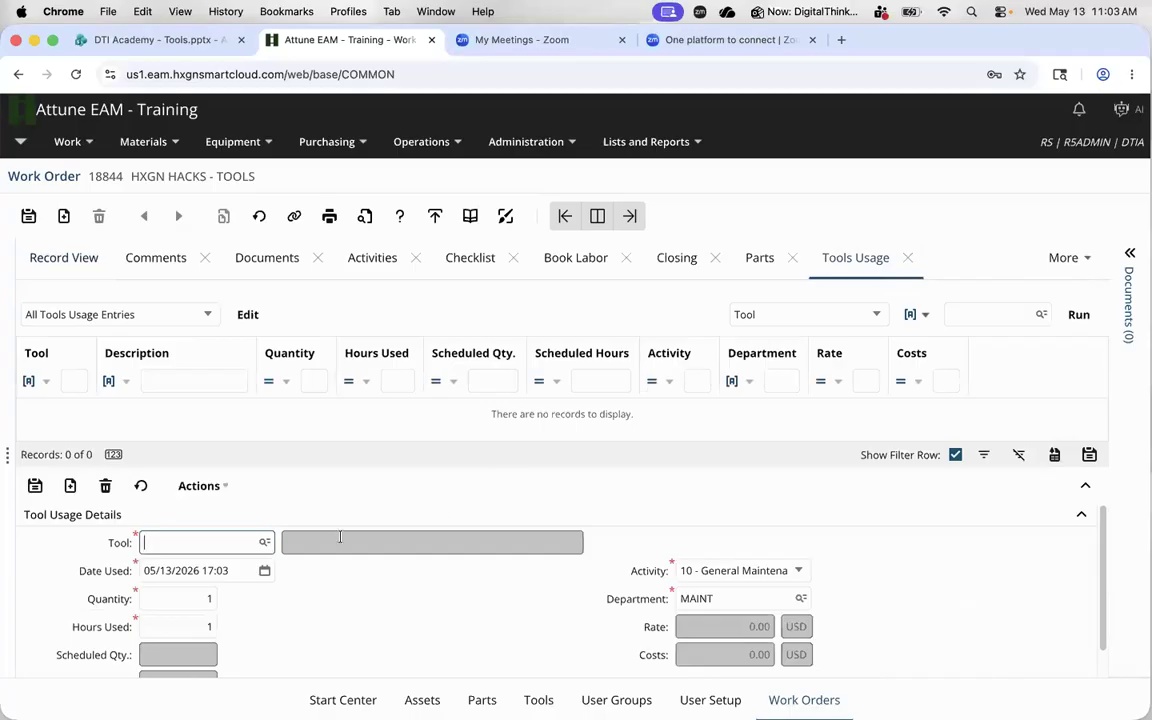
{"action": "left_click", "coordinate": [266, 544]}
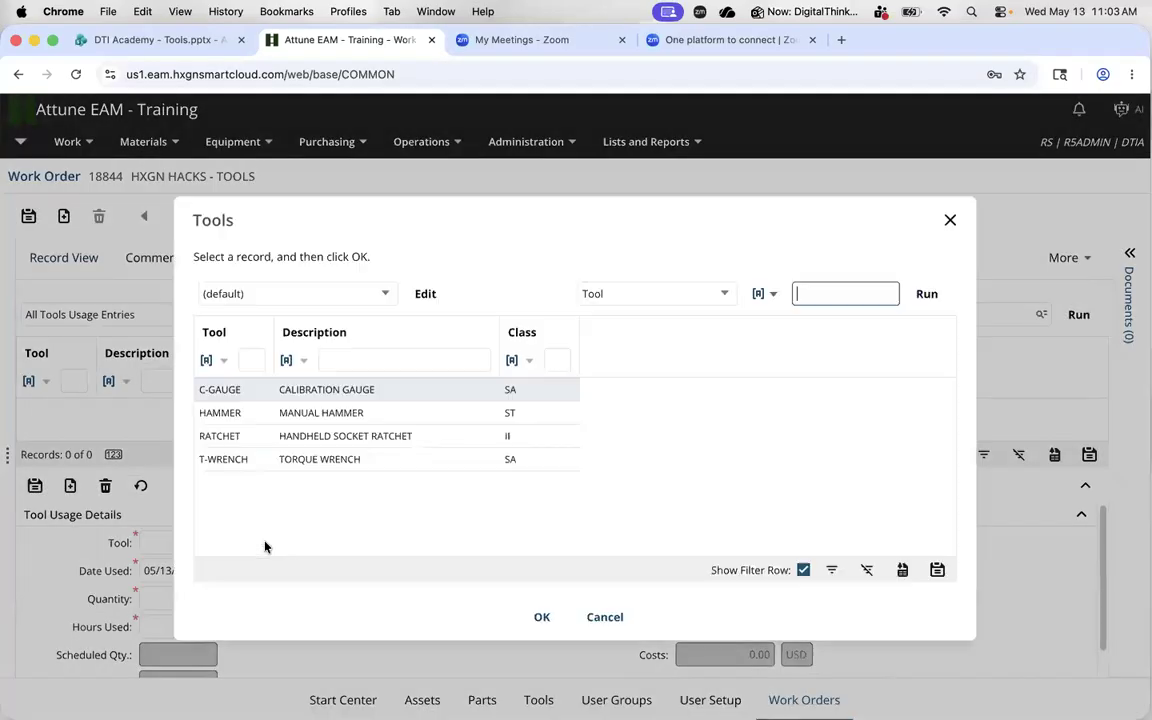
{"action": "double_click", "coordinate": [393, 414]}
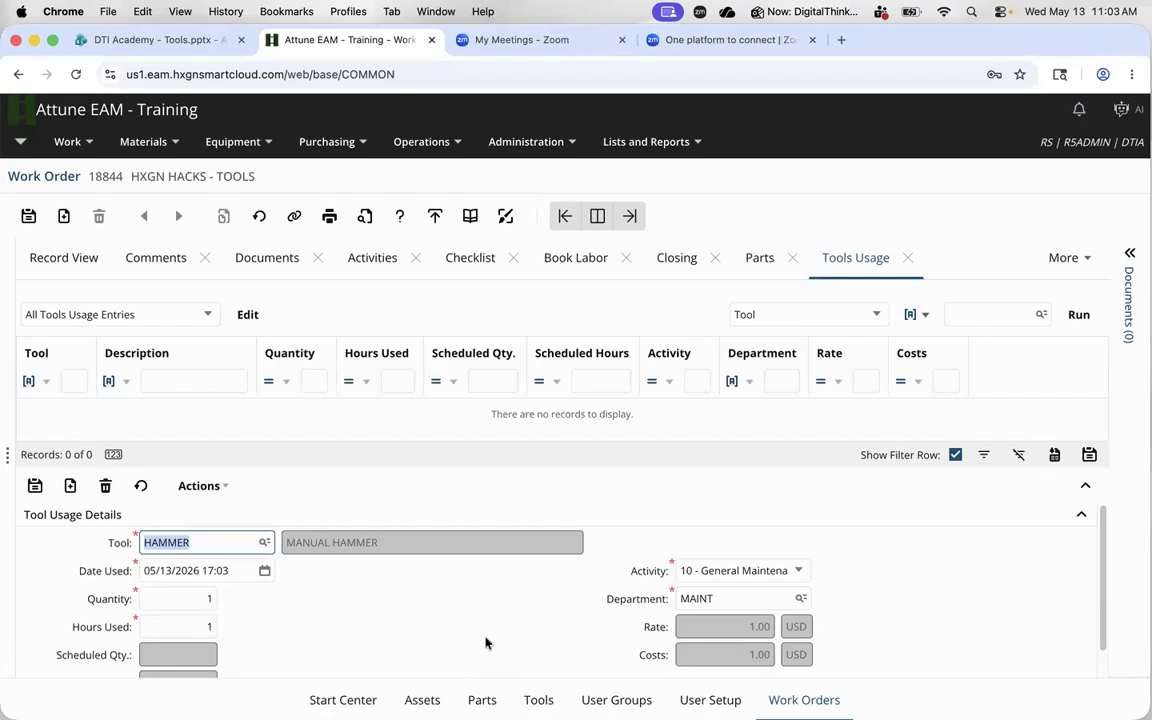
{"action": "left_click", "coordinate": [194, 627]}
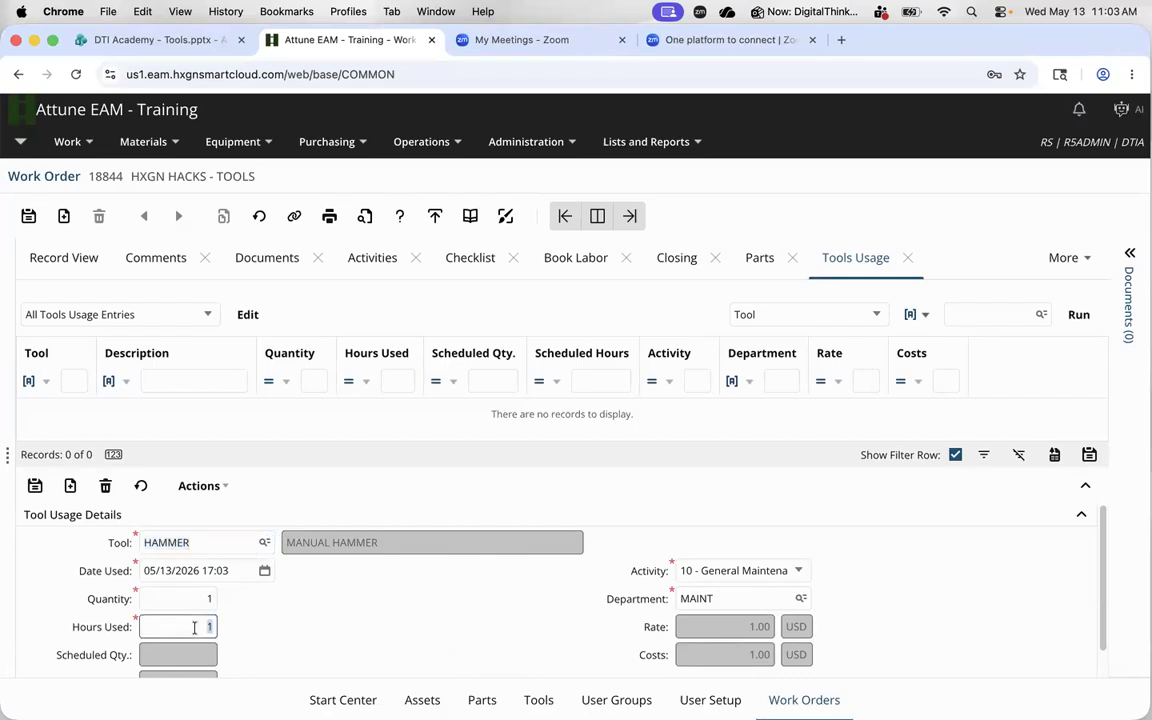
{"action": "left_click", "coordinate": [34, 486]}
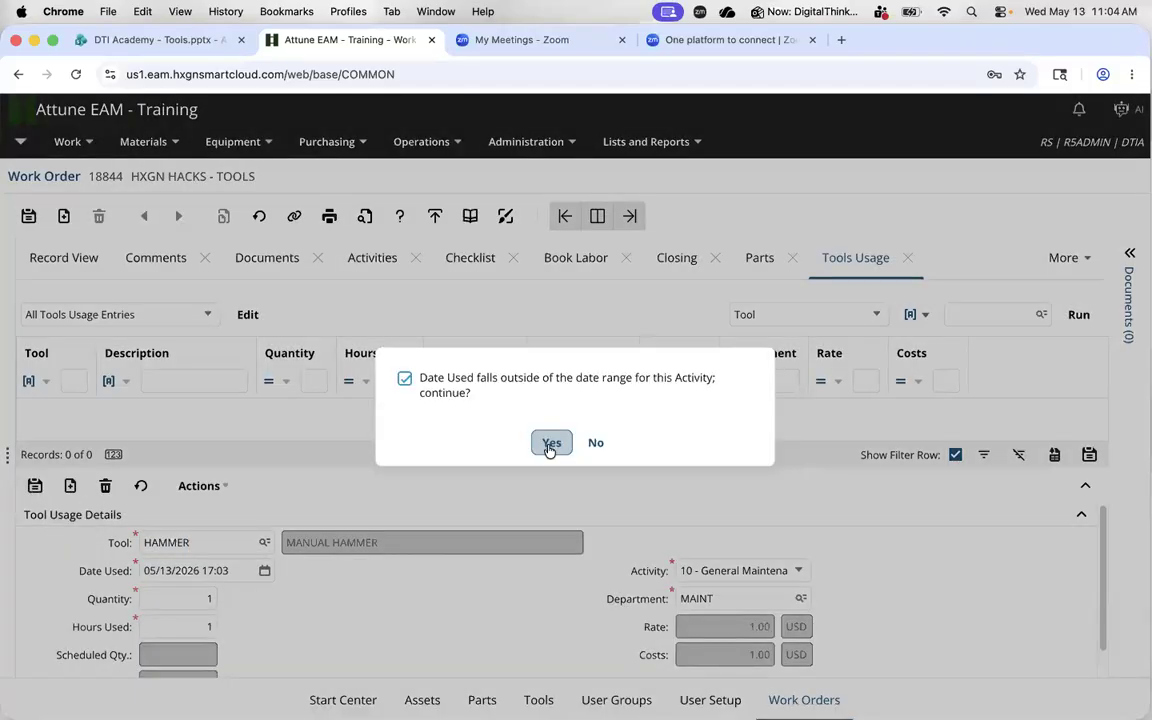
{"action": "left_click", "coordinate": [549, 443]}
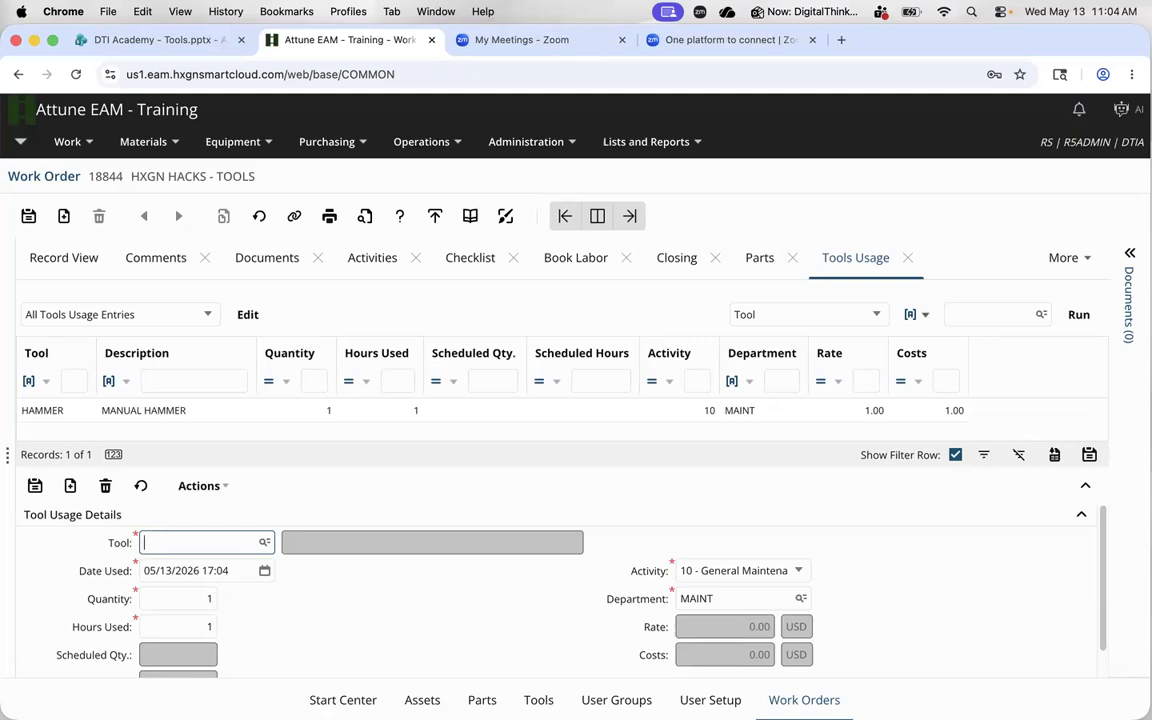
Examine the RATCHET tool record and the Tool field on the RATCHET part's main record
{"action": "left_click", "coordinate": [538, 700]}
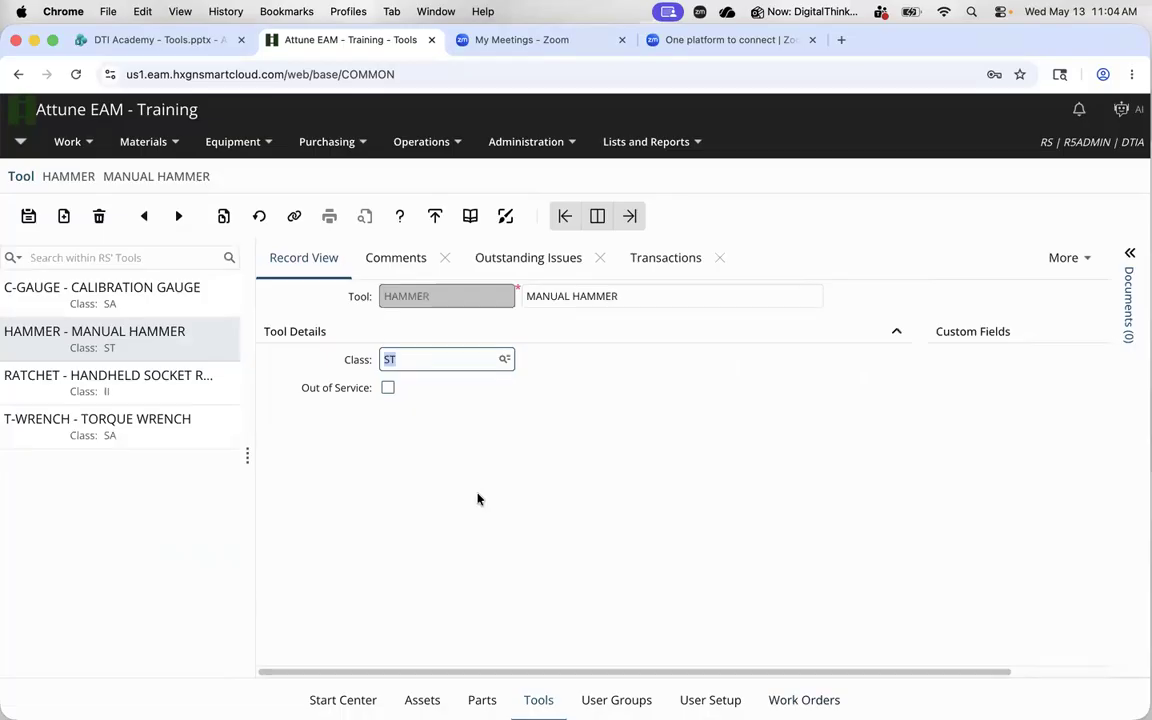
{"action": "left_click", "coordinate": [203, 393]}
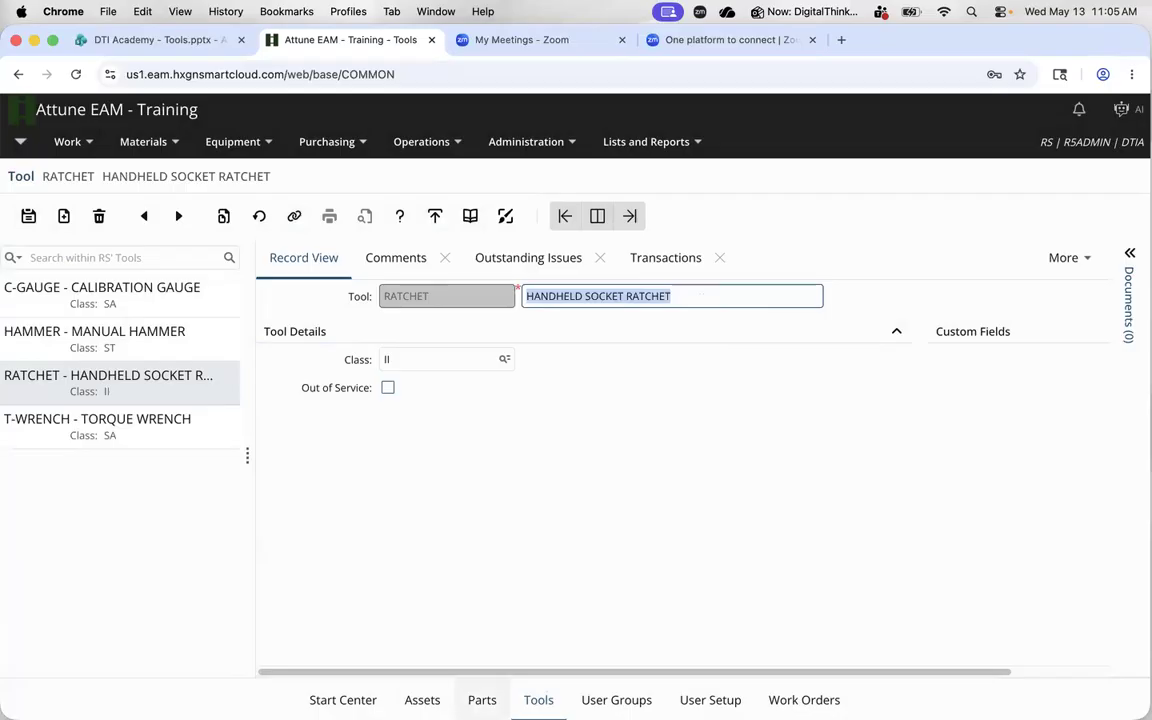
{"action": "left_click", "coordinate": [482, 700]}
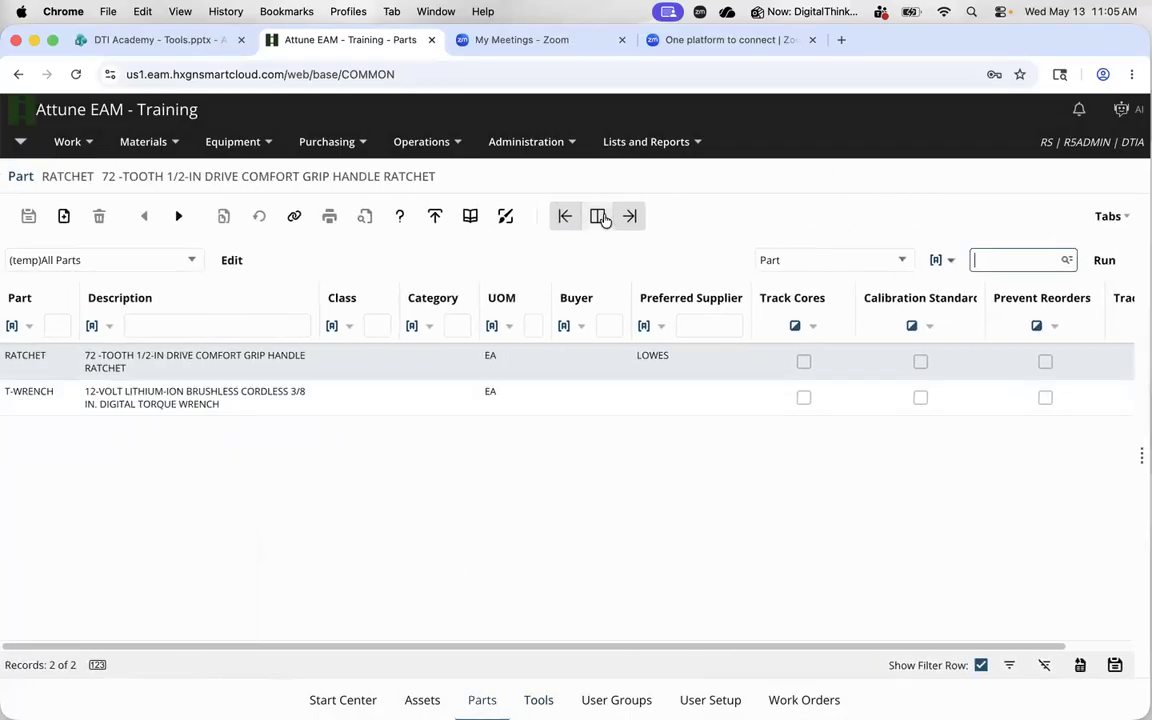
{"action": "left_click", "coordinate": [601, 218]}
{"action": "left_click", "coordinate": [299, 259]}
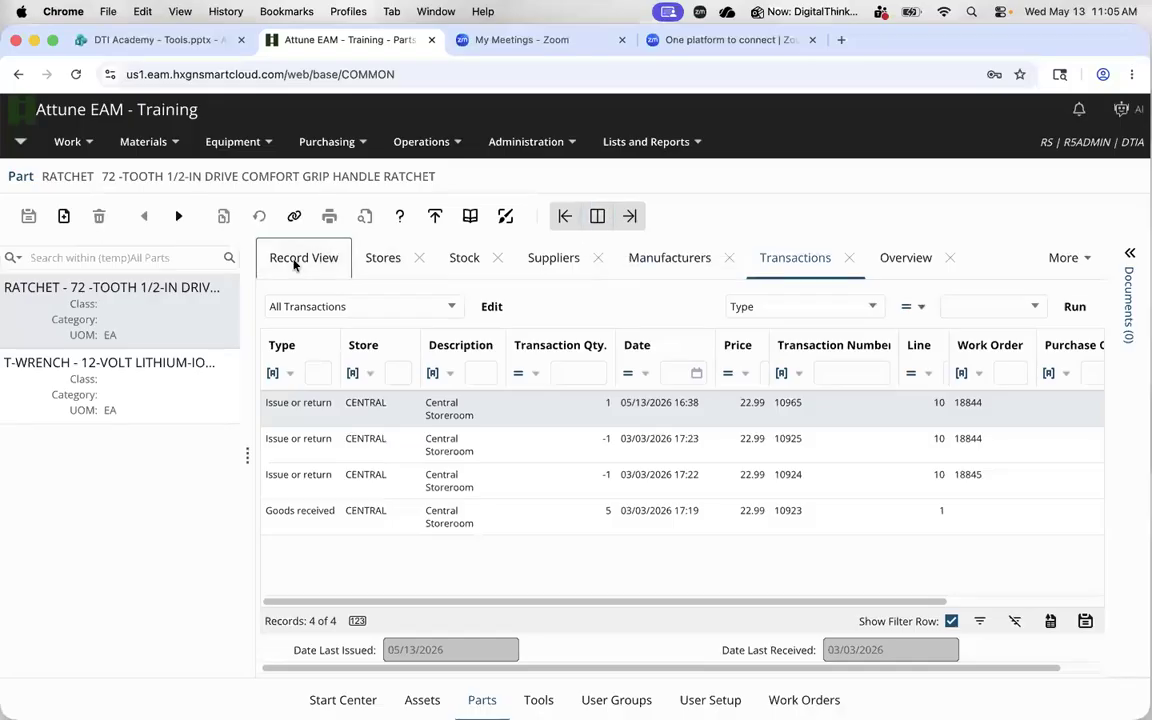
{"action": "left_click", "coordinate": [450, 490]}
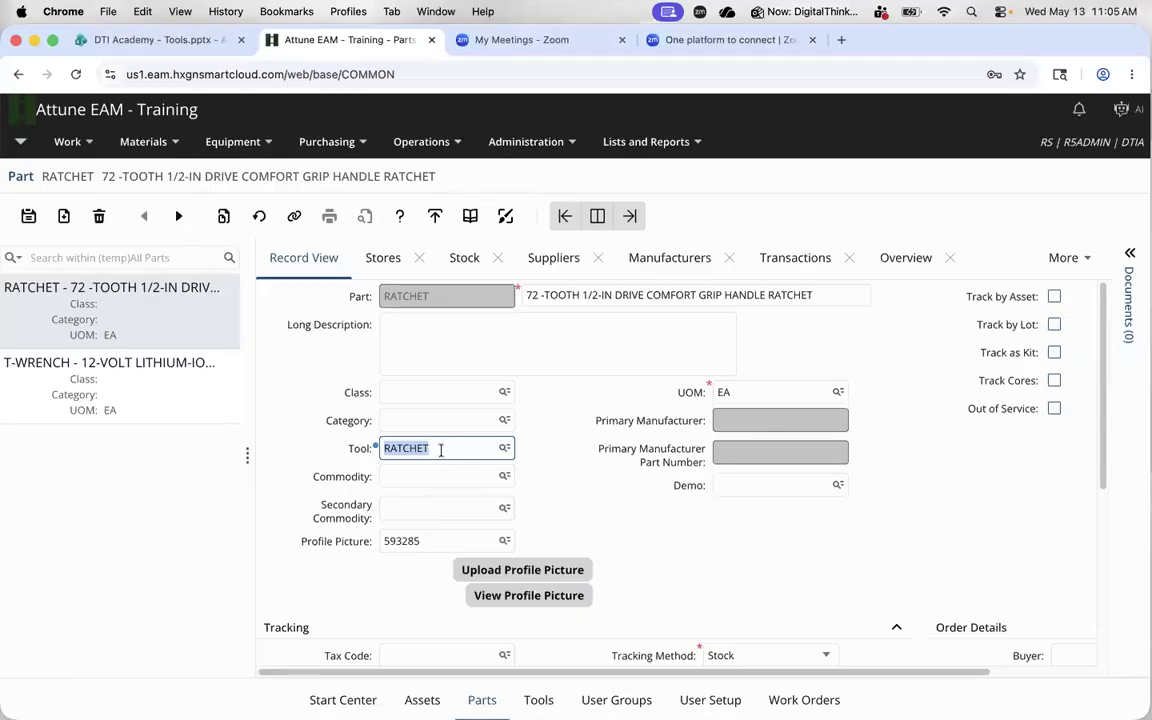
{"action": "left_click", "coordinate": [440, 450]}
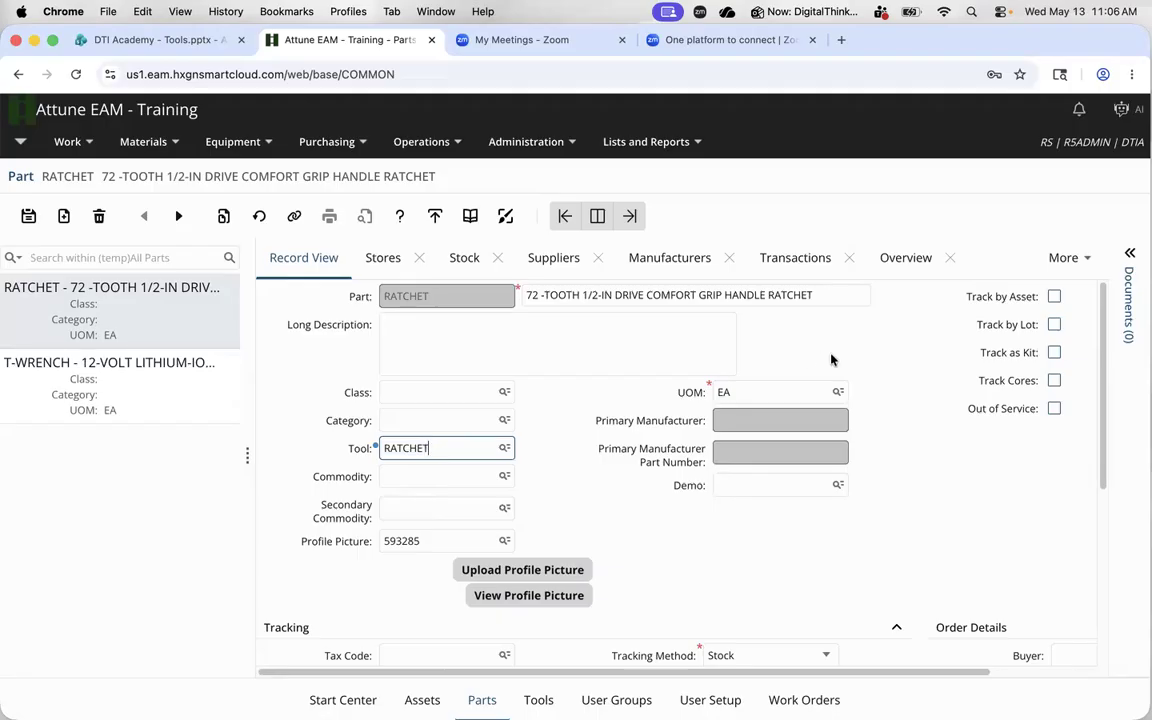
Review the RATCHET part's transactions and the RATCHET tool's outstanding issues and transactions
{"action": "left_click", "coordinate": [799, 264]}
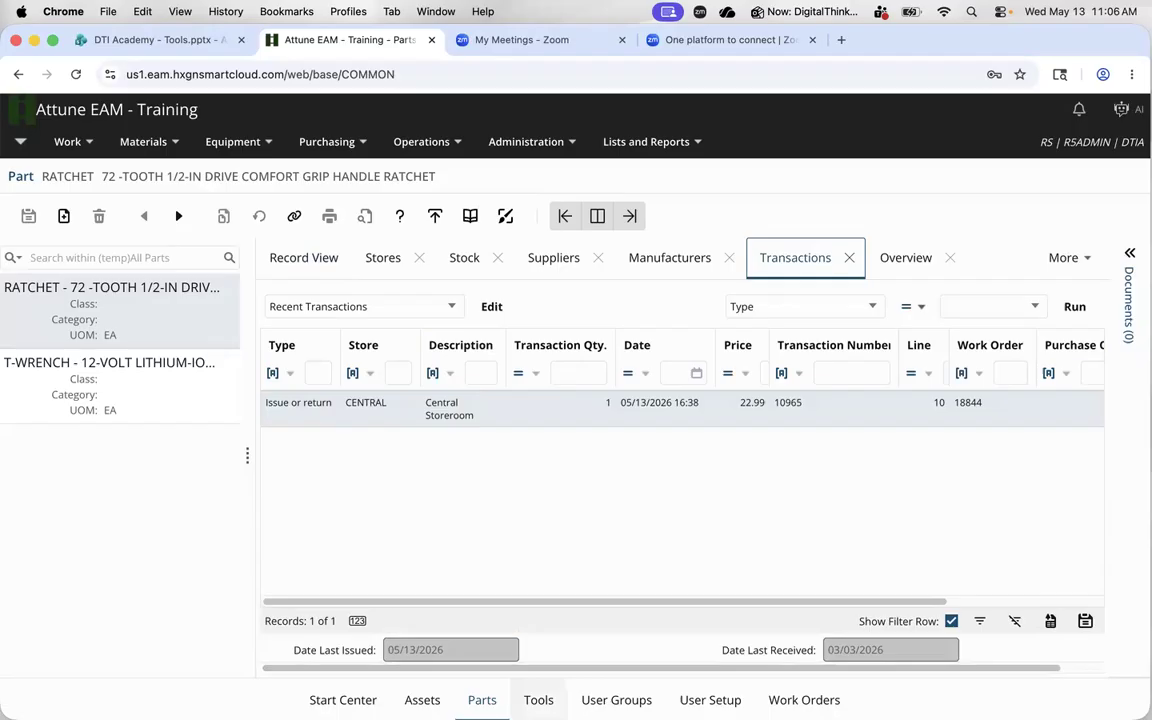
{"action": "left_click", "coordinate": [538, 700]}
{"action": "left_click", "coordinate": [510, 260]}
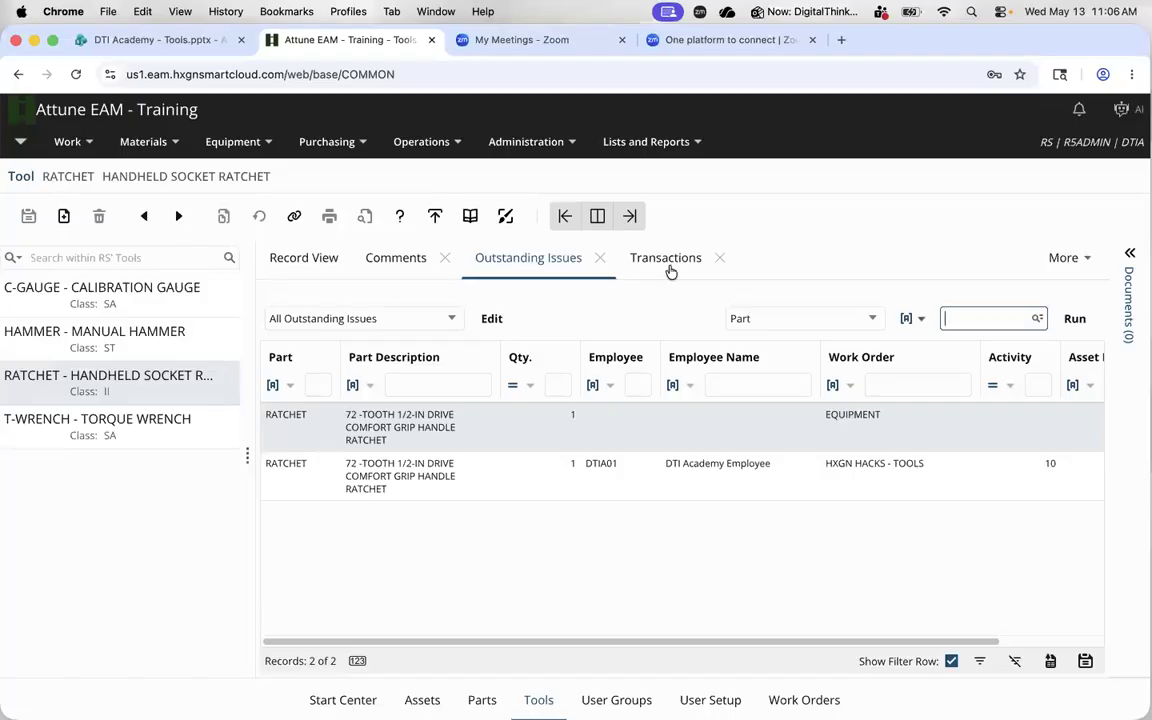
{"action": "left_click", "coordinate": [668, 266]}
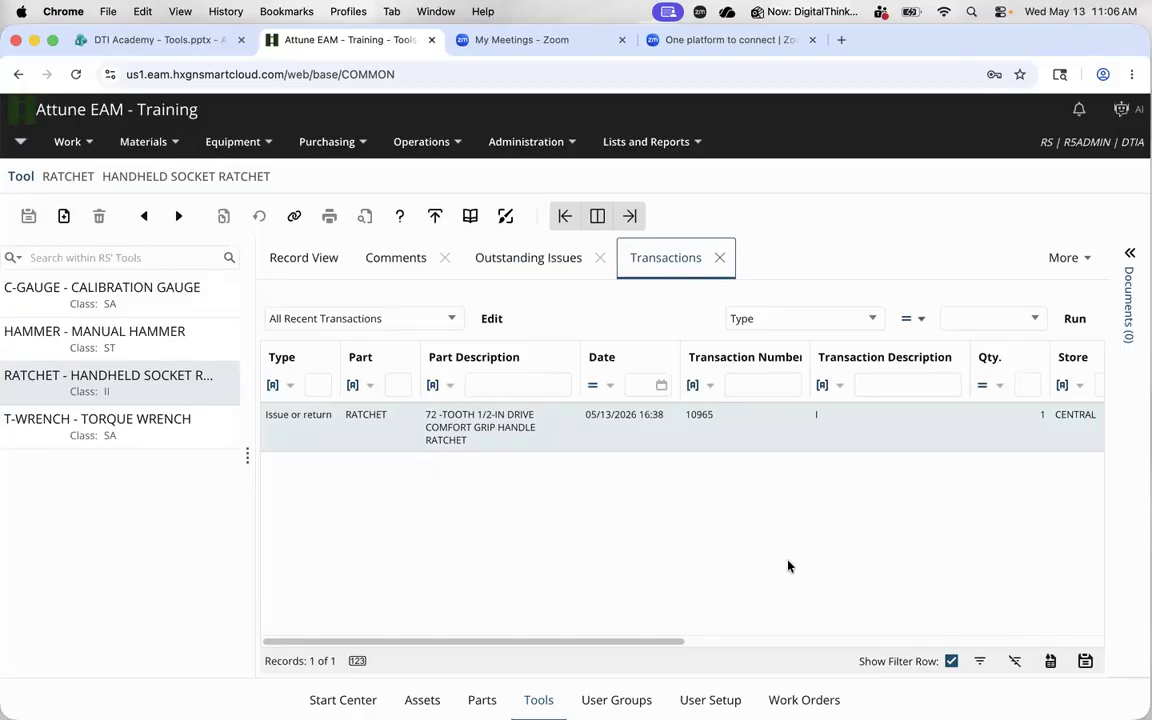
Issue a quantity of 1 of the planned RATCHET part to the HXGN HACKS - TOOLS work order and reopen its part line
{"action": "left_click", "coordinate": [804, 700]}
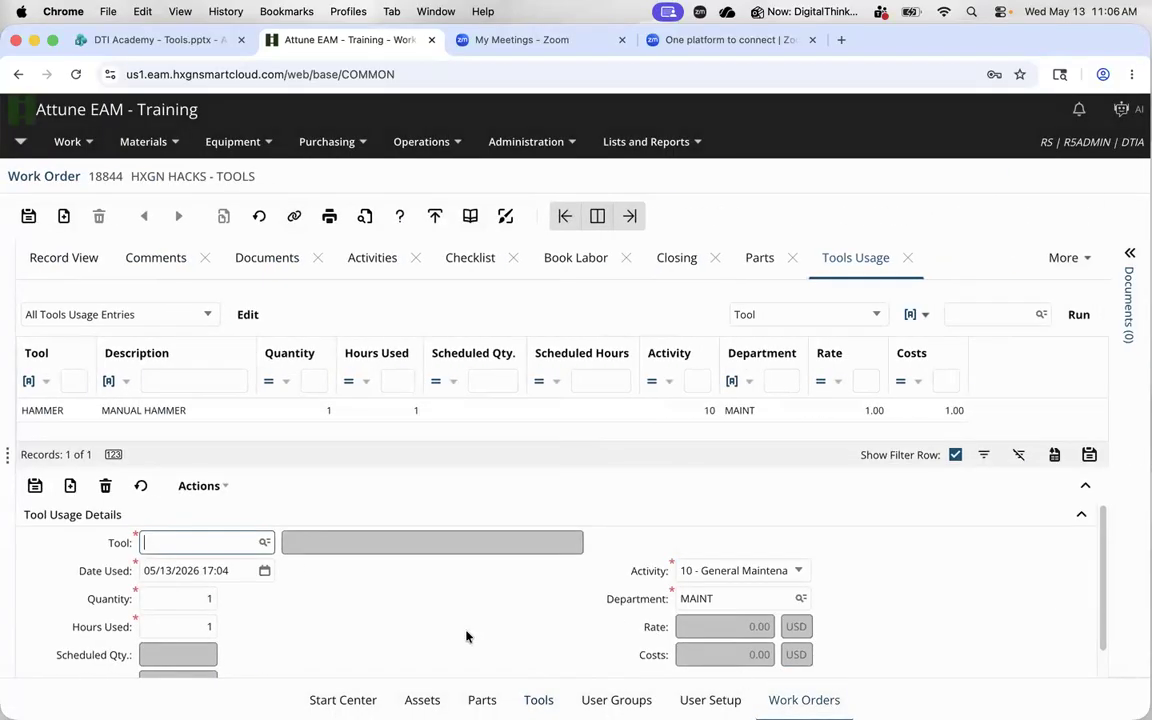
{"action": "left_click", "coordinate": [757, 276]}
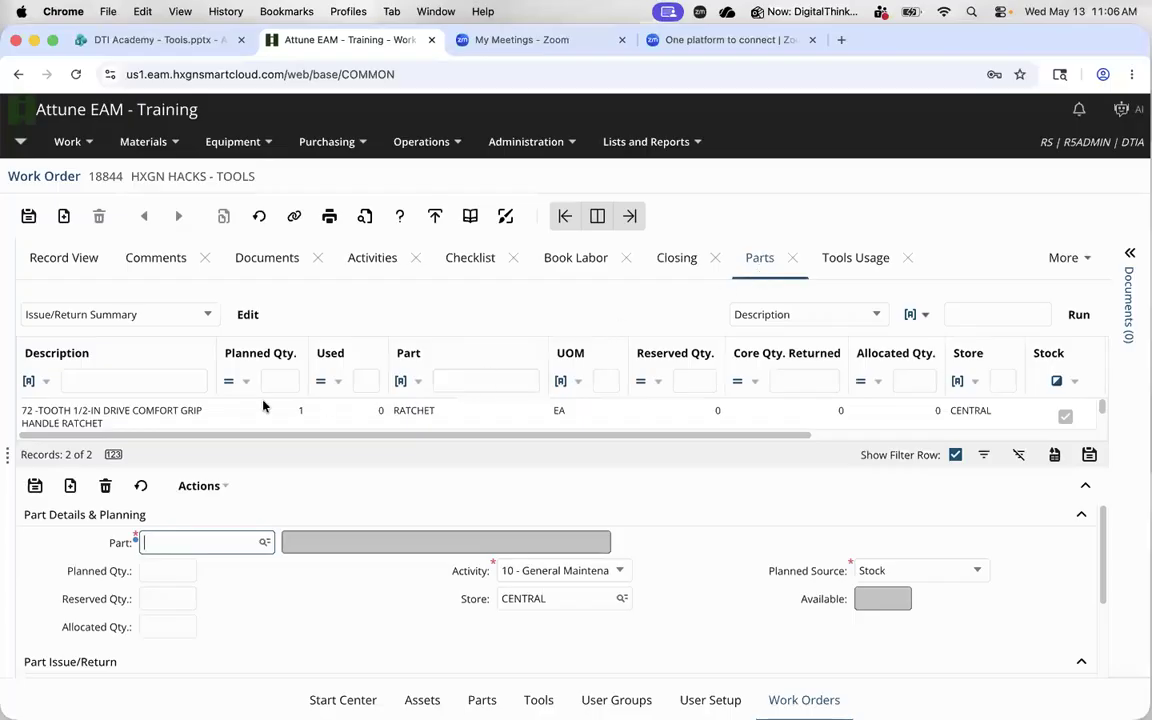
{"action": "left_click", "coordinate": [239, 408]}
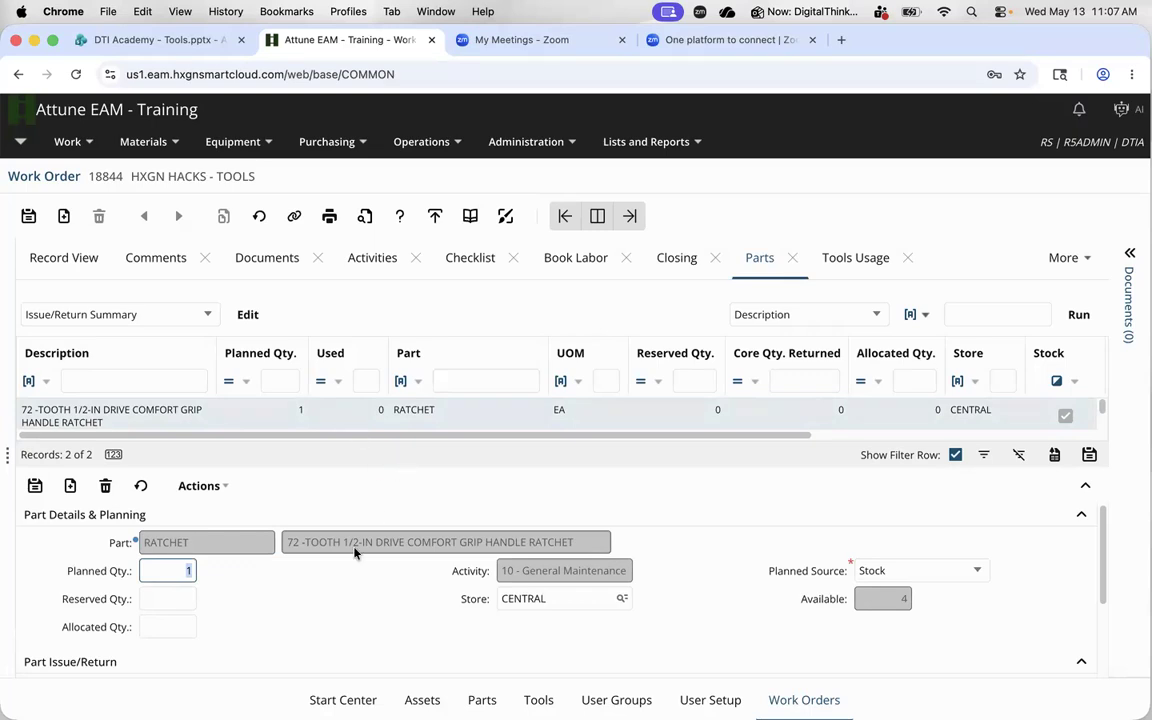
{"action": "scroll", "coordinate": [309, 591], "scroll_direction": "down", "scroll_amount": 5}
{"action": "left_click", "coordinate": [175, 626]}
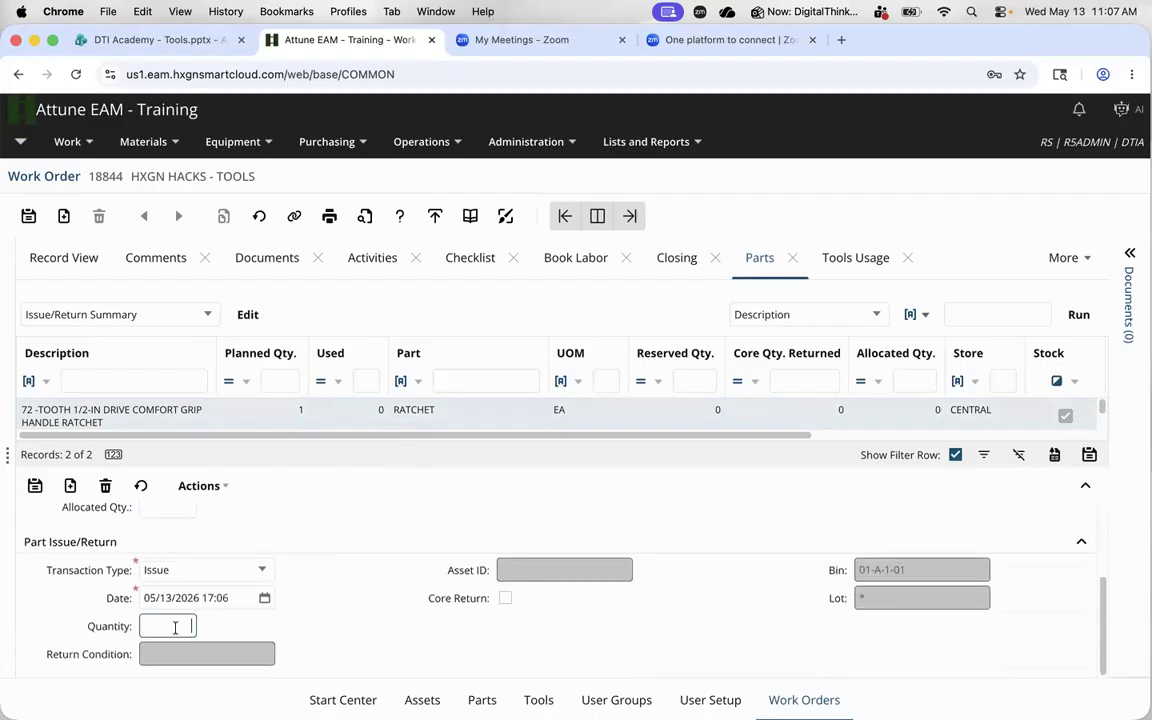
{"action": "type", "text": "1"}
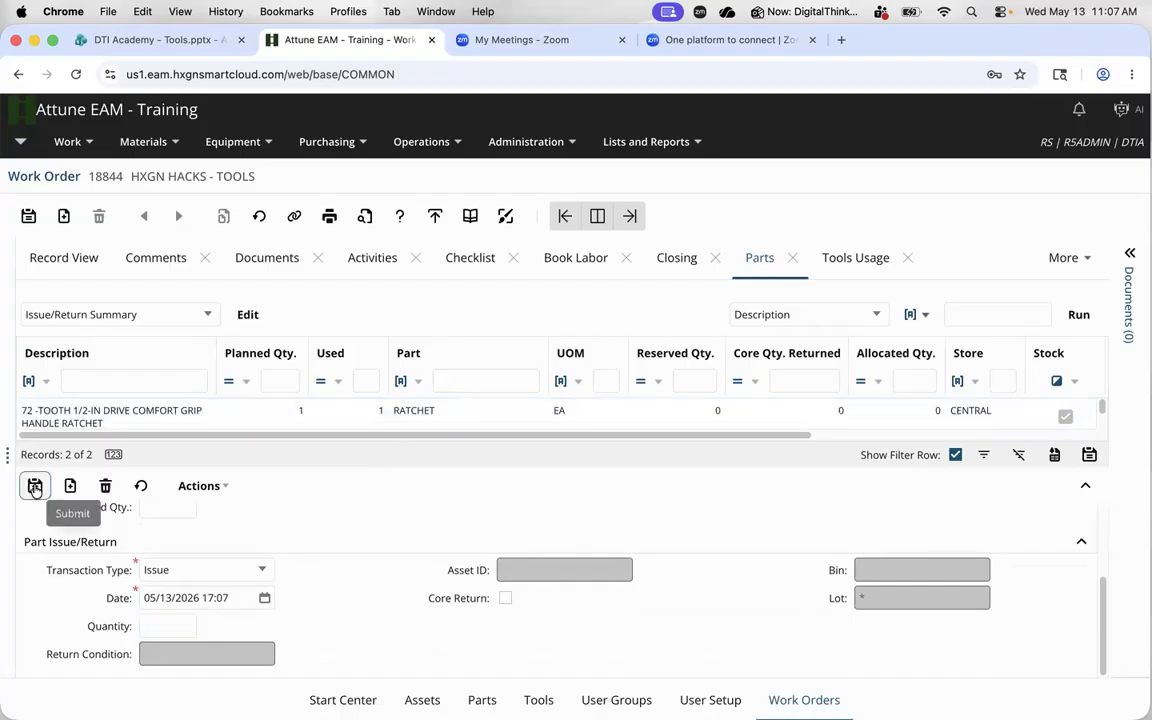
{"action": "left_click", "coordinate": [35, 487]}
{"action": "left_click", "coordinate": [239, 415]}
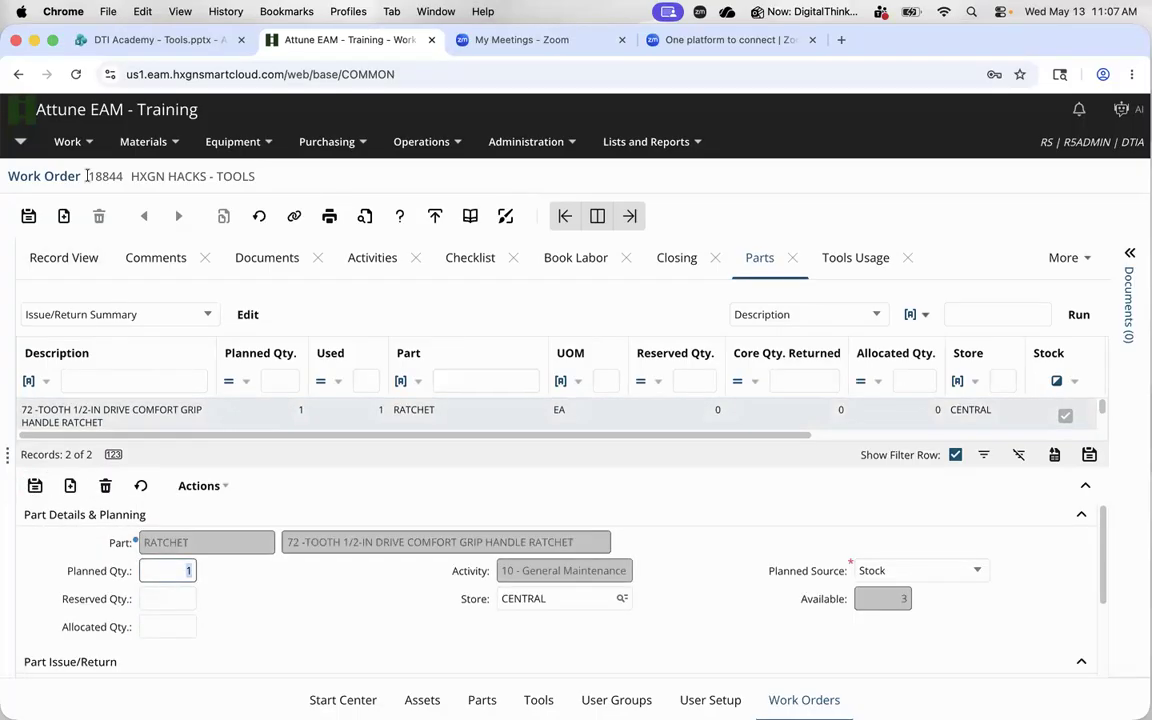
Check the work order's number against the RATCHET tool's outstanding issues and recent transactions
{"action": "left_click_drag", "start_coordinate": [86, 166], "coordinate": [121, 170]}
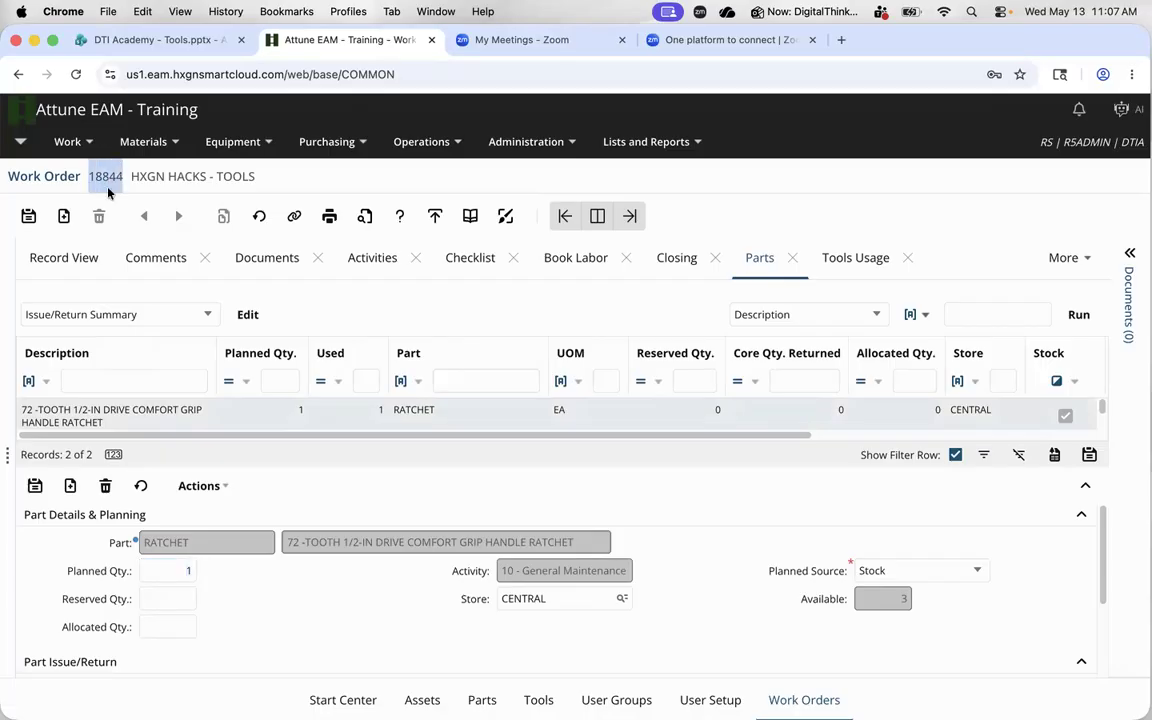
{"action": "left_click", "coordinate": [538, 700]}
{"action": "left_click", "coordinate": [535, 259]}
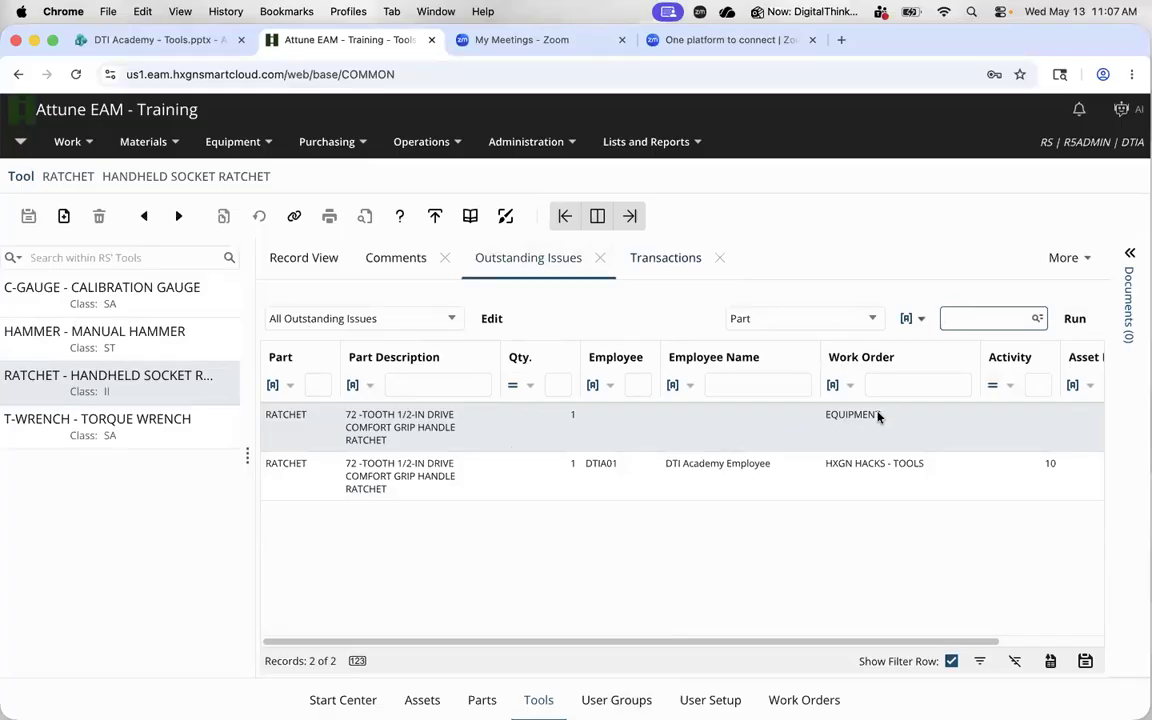
{"action": "left_click", "coordinate": [666, 259]}
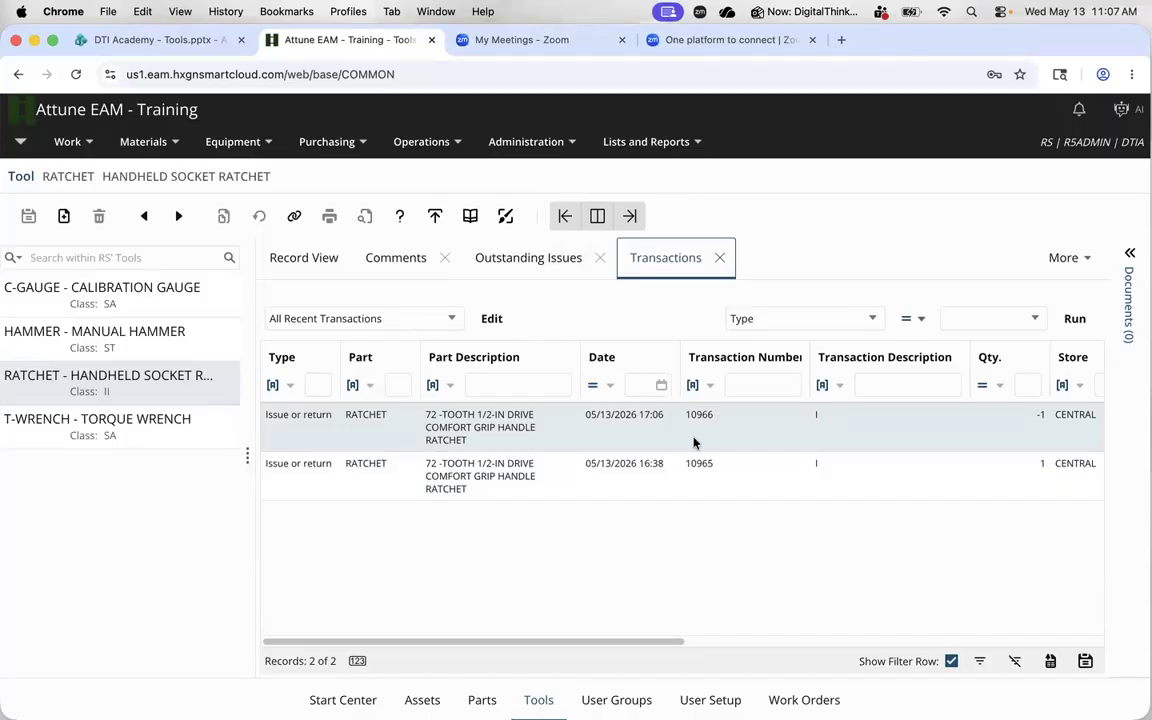
{"action": "left_click_drag", "start_coordinate": [635, 643], "coordinate": [488, 573]}
{"action": "scroll", "coordinate": [860, 658], "scroll_direction": "right", "scroll_amount": 5}
Examine the T-WRENCH tool record and the Tool and asset-tracking settings on the T-WRENCH part record
{"action": "left_click", "coordinate": [538, 700]}
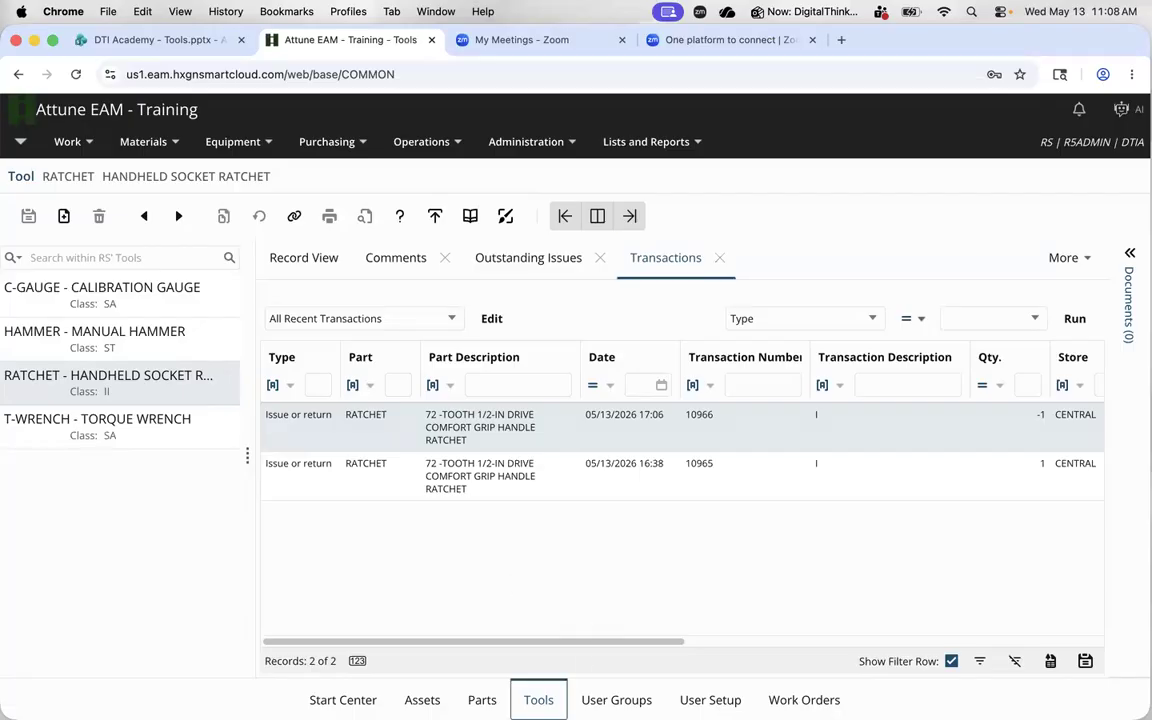
{"action": "left_click", "coordinate": [170, 430]}
{"action": "left_click", "coordinate": [303, 258]}
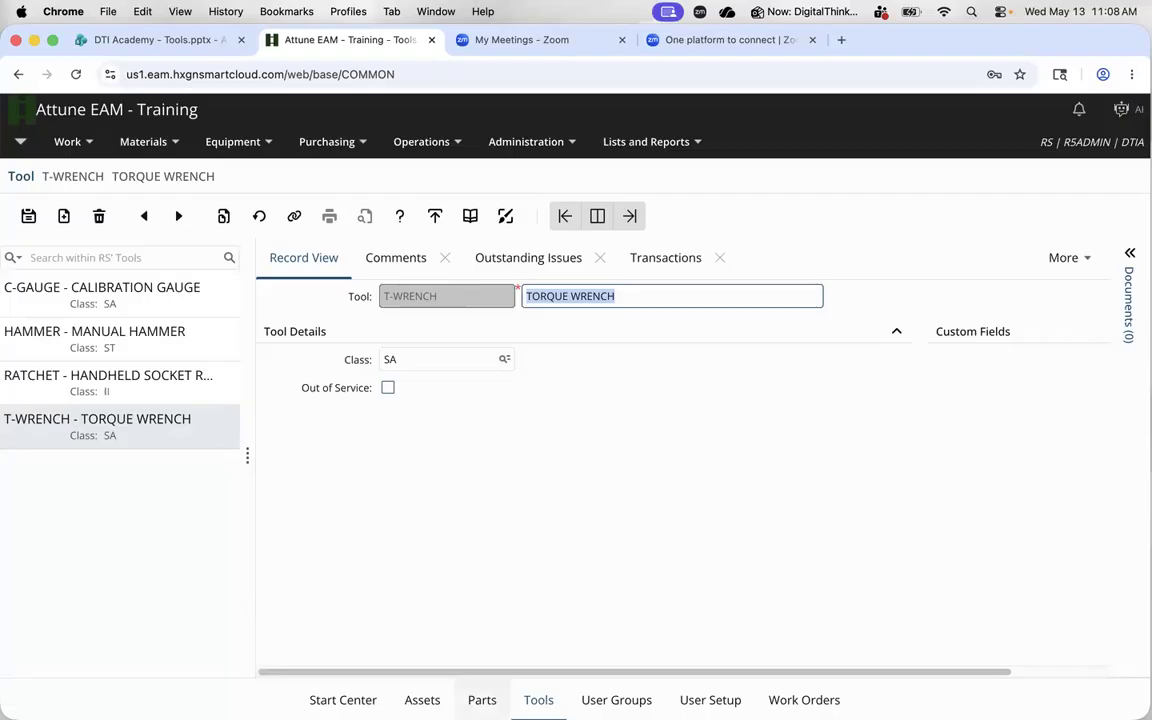
{"action": "left_click", "coordinate": [482, 700]}
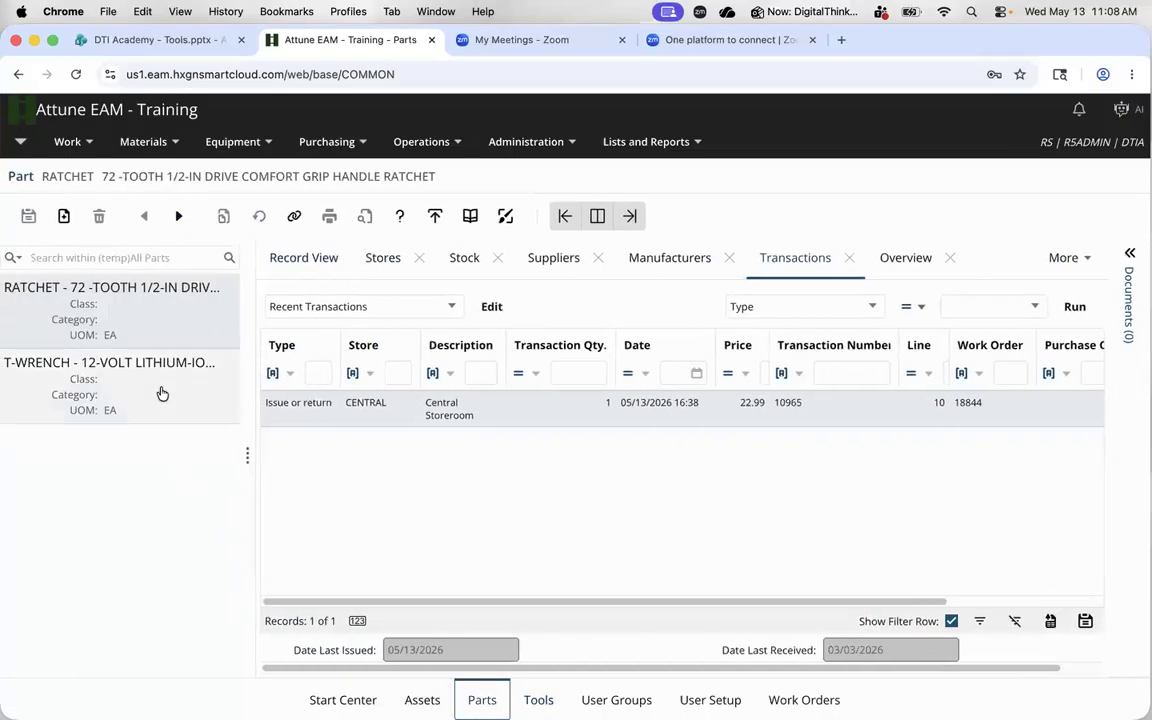
{"action": "left_click", "coordinate": [162, 393]}
{"action": "left_click", "coordinate": [322, 258]}
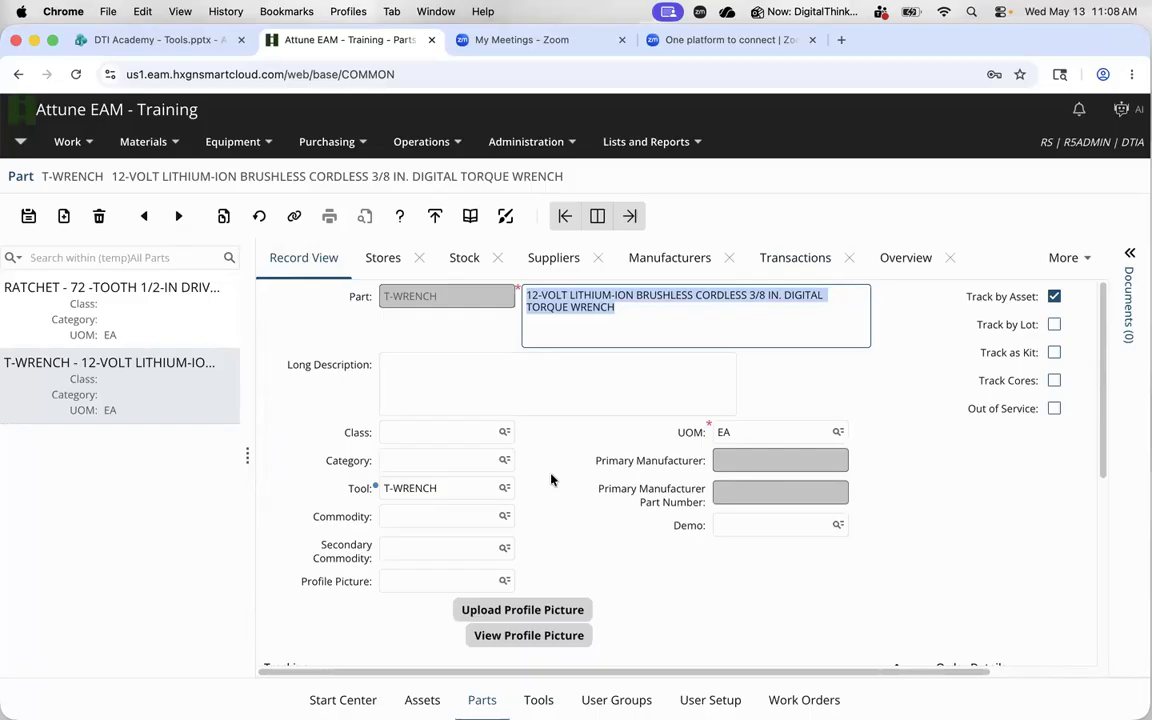
{"action": "left_click", "coordinate": [463, 488]}
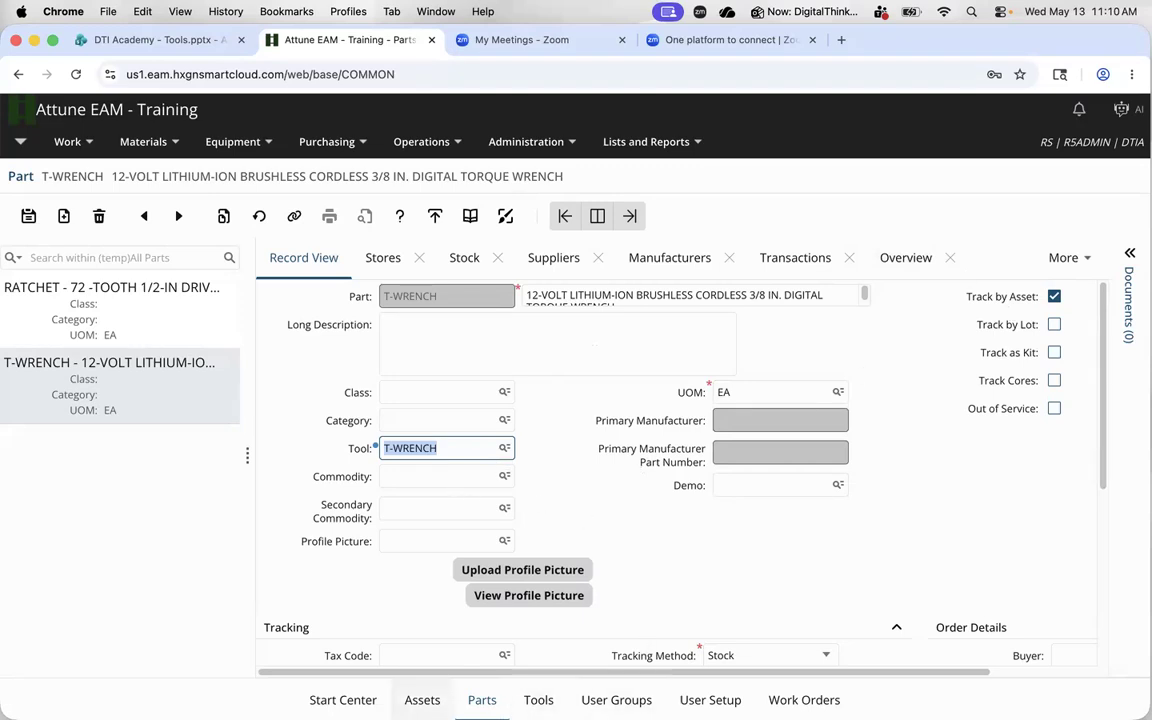
Open the T-WRENCH-01 asset record and examine its equipment and tracking details
{"action": "left_click", "coordinate": [422, 700]}
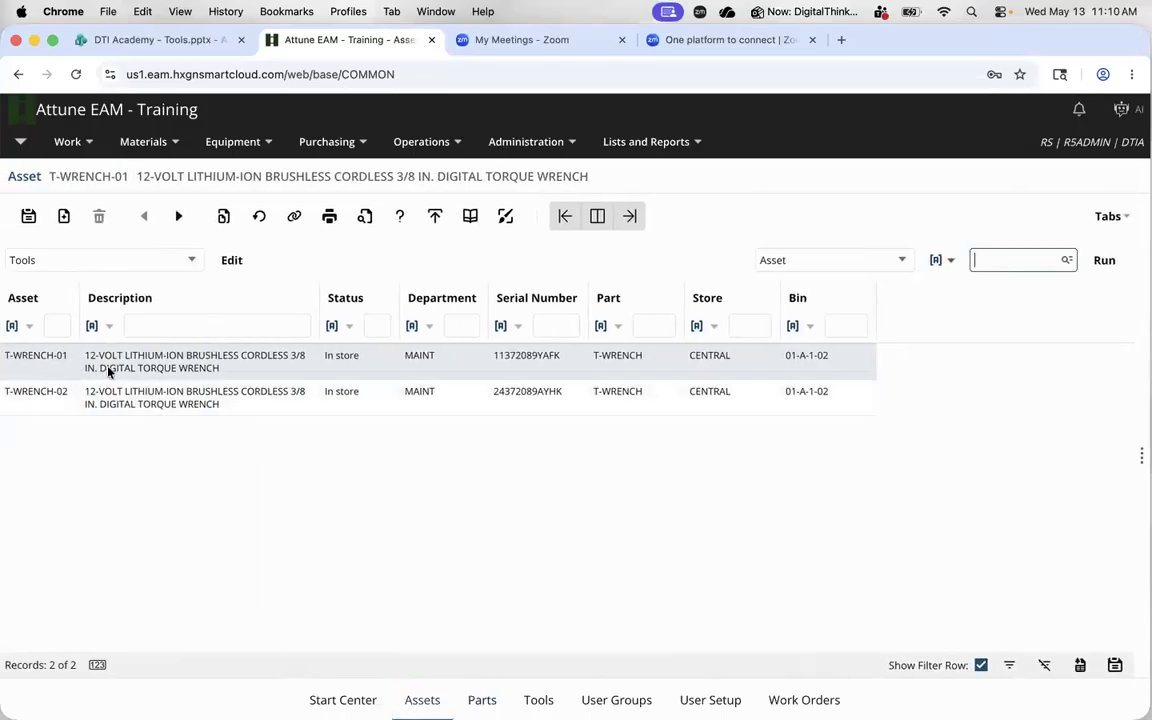
{"action": "left_click", "coordinate": [364, 368]}
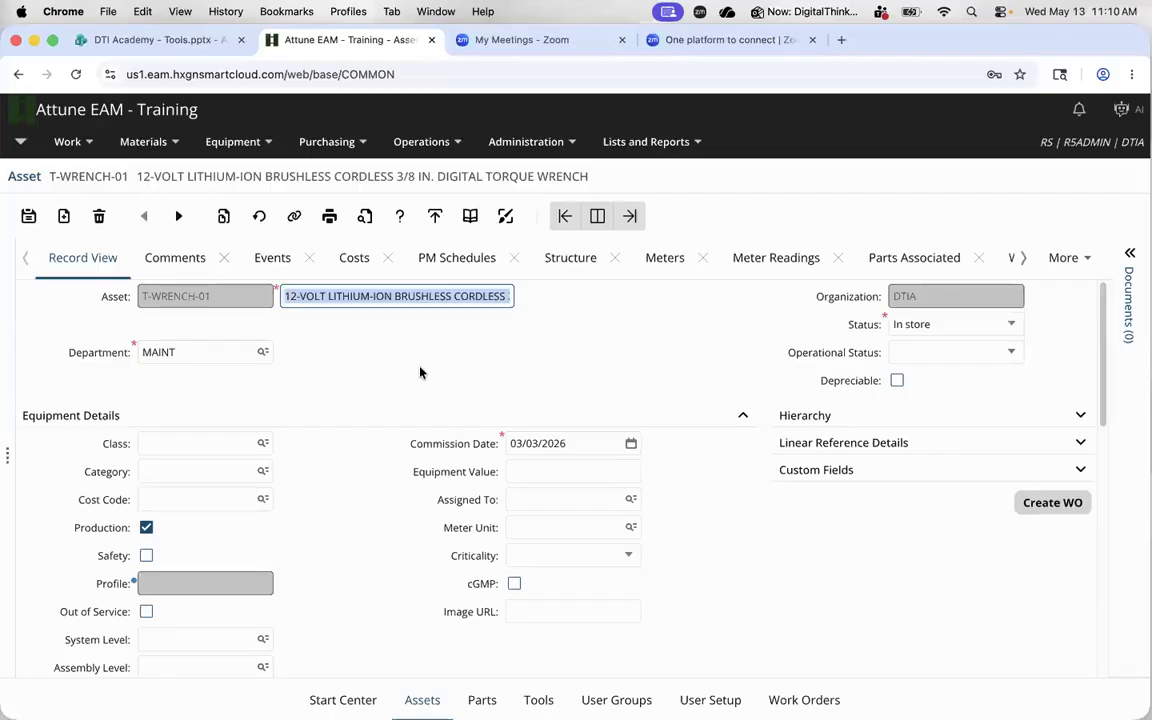
{"action": "scroll", "coordinate": [424, 370], "scroll_direction": "down", "scroll_amount": 2}
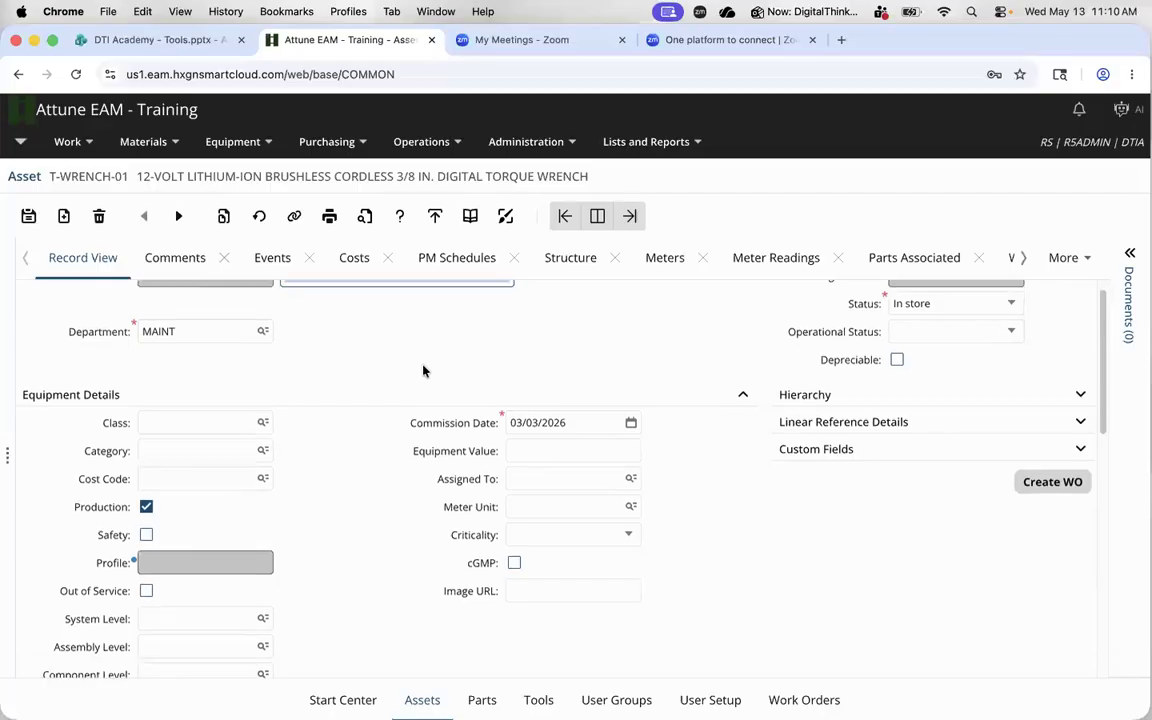
{"action": "scroll", "coordinate": [424, 370], "scroll_direction": "down", "scroll_amount": 10}
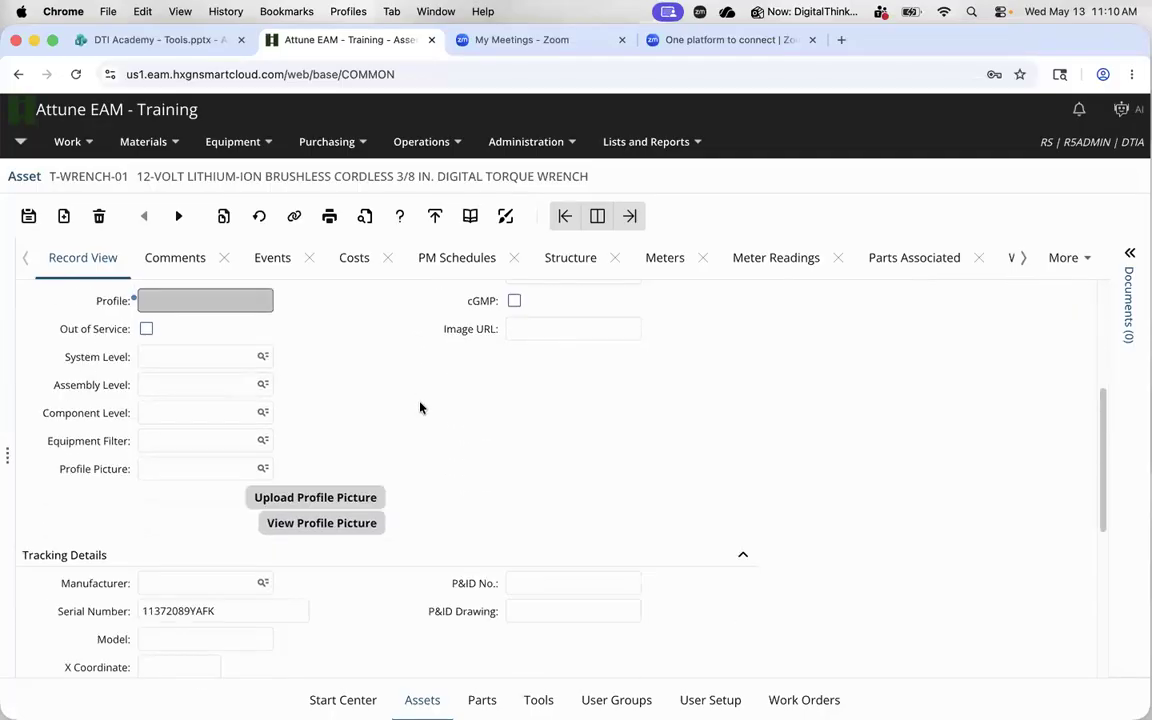
{"action": "scroll", "coordinate": [940, 335], "scroll_direction": "up", "scroll_amount": 12}
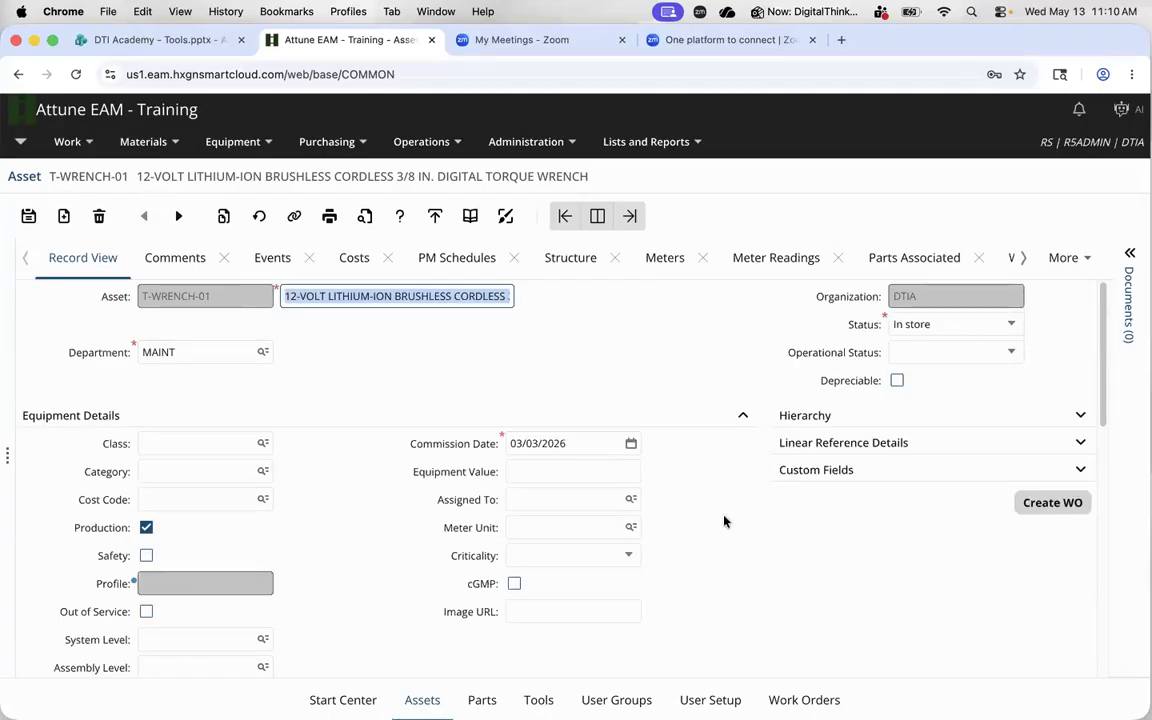
Examine the T-WRENCH-01 asset's serial number and its Part Association details, including part, store, bin and lot
{"action": "scroll", "coordinate": [722, 522], "scroll_direction": "down", "scroll_amount": 16}
{"action": "scroll", "coordinate": [722, 522], "scroll_direction": "down", "scroll_amount": 9}
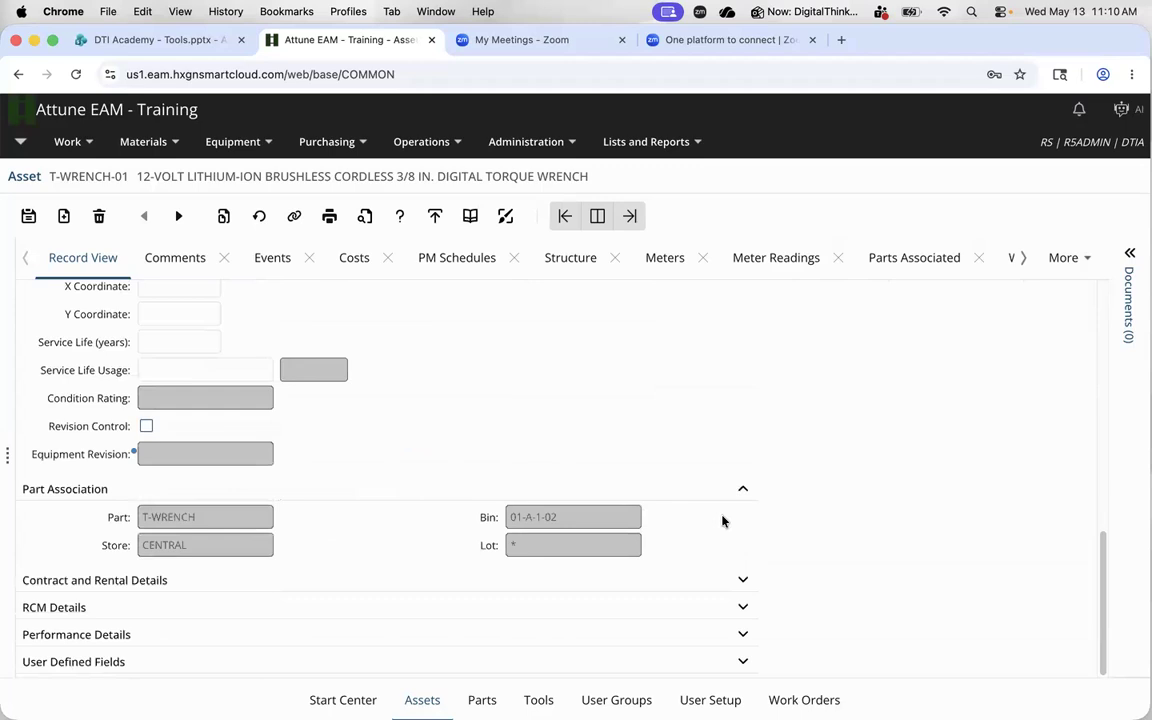
{"action": "triple_click", "coordinate": [208, 515]}
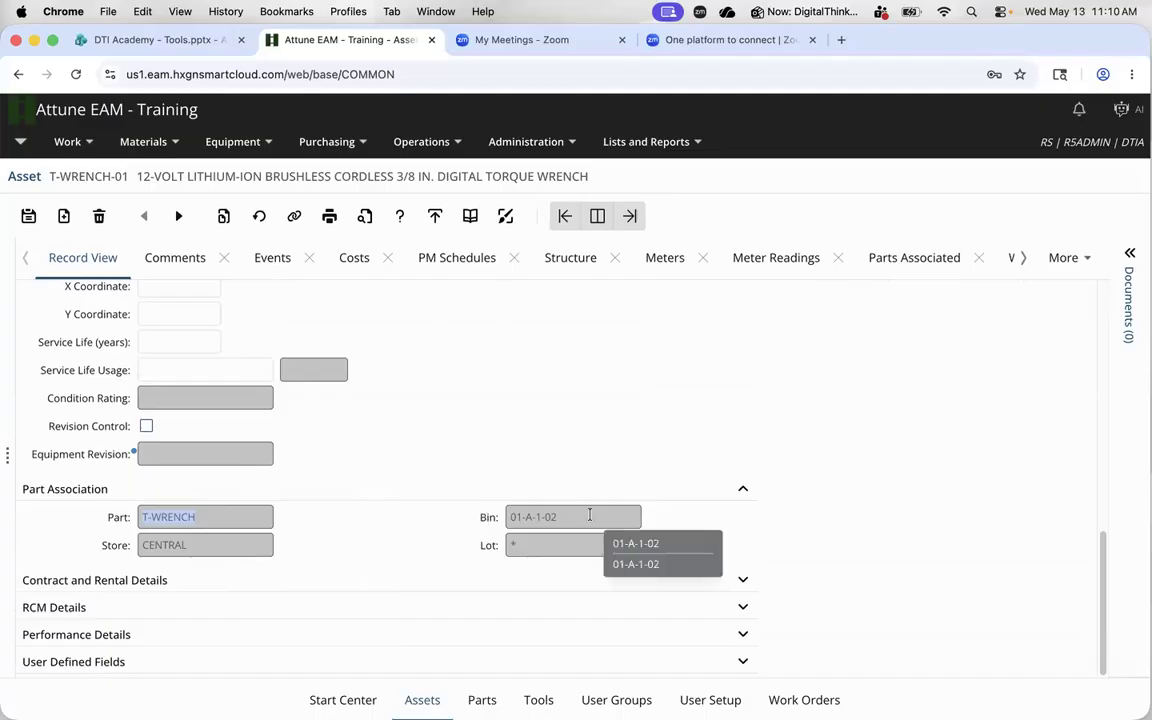
{"action": "scroll", "coordinate": [585, 514], "scroll_direction": "up", "scroll_amount": 8}
{"action": "left_click", "coordinate": [228, 652]}
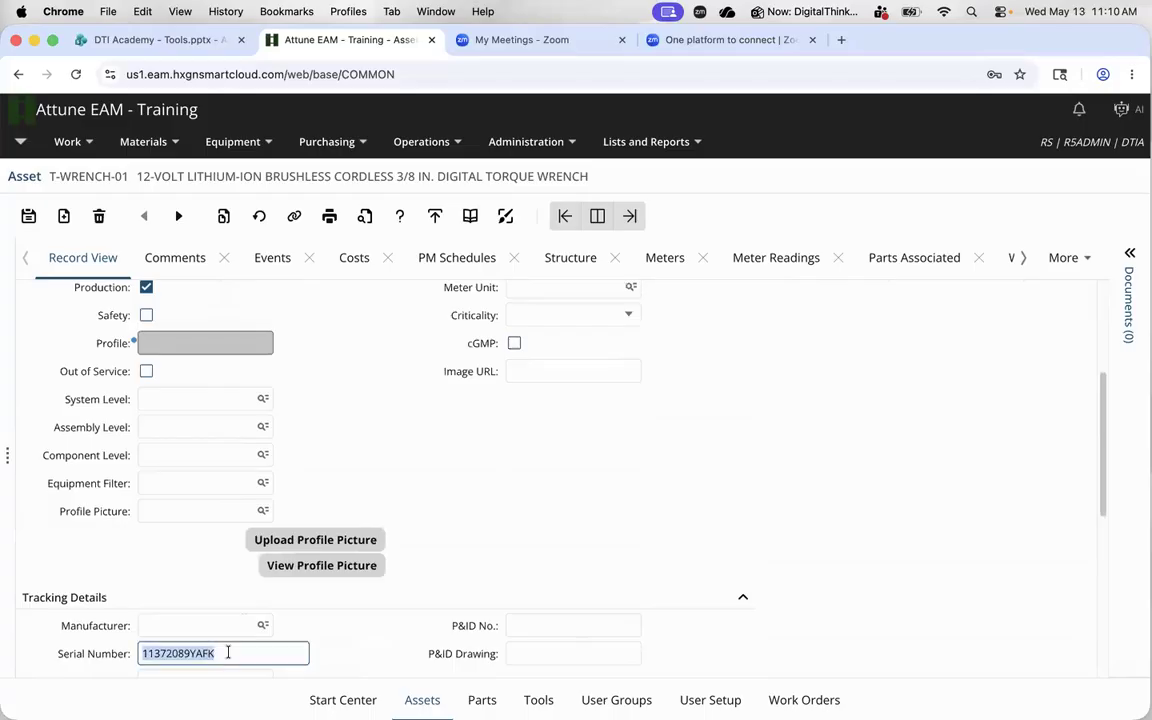
{"action": "scroll", "coordinate": [230, 650], "scroll_direction": "down", "scroll_amount": 8}
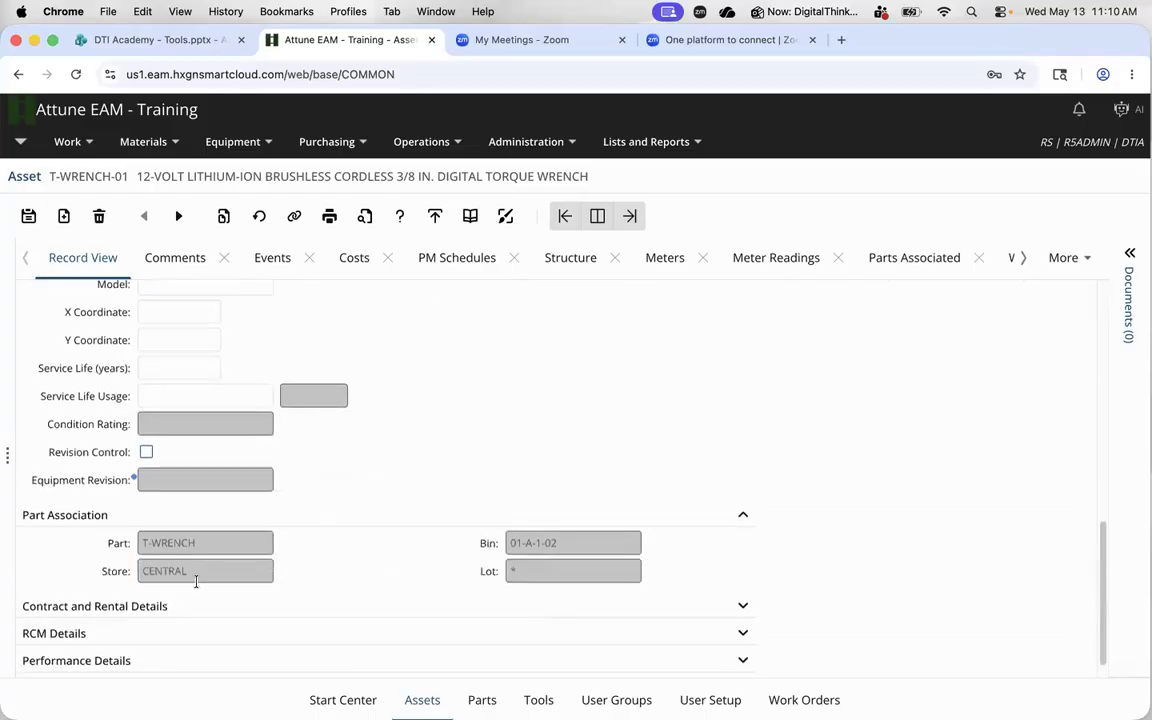
{"action": "left_click", "coordinate": [598, 540]}
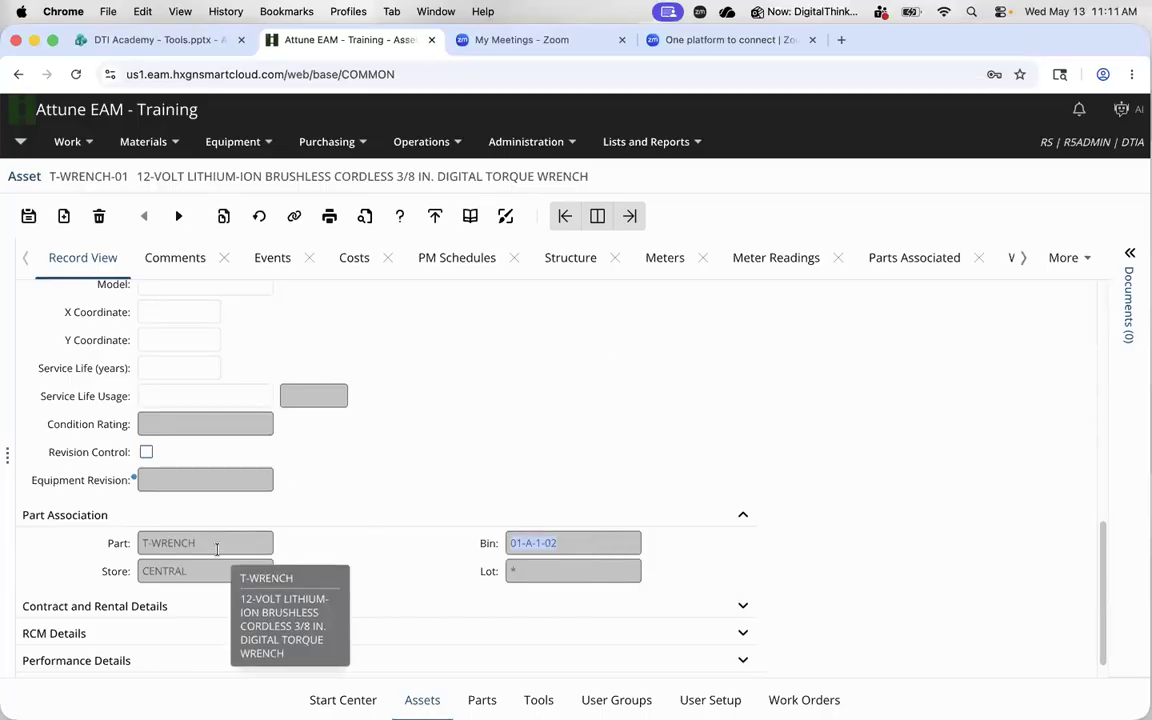
{"action": "scroll", "coordinate": [401, 579], "scroll_direction": "down", "scroll_amount": 1}
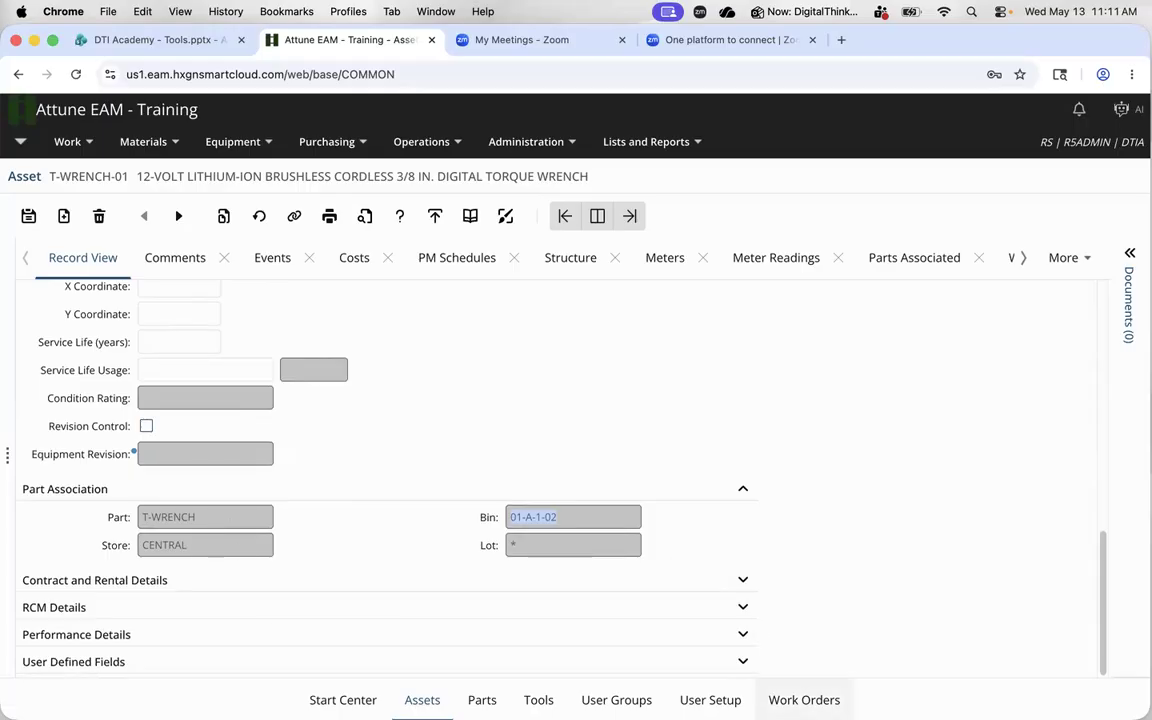
Issue a quantity of 1 of the T-WRENCH part with asset T-WRENCH-01 to the HXGN HACKS - TOOLS work order and save it
{"action": "left_click", "coordinate": [804, 700]}
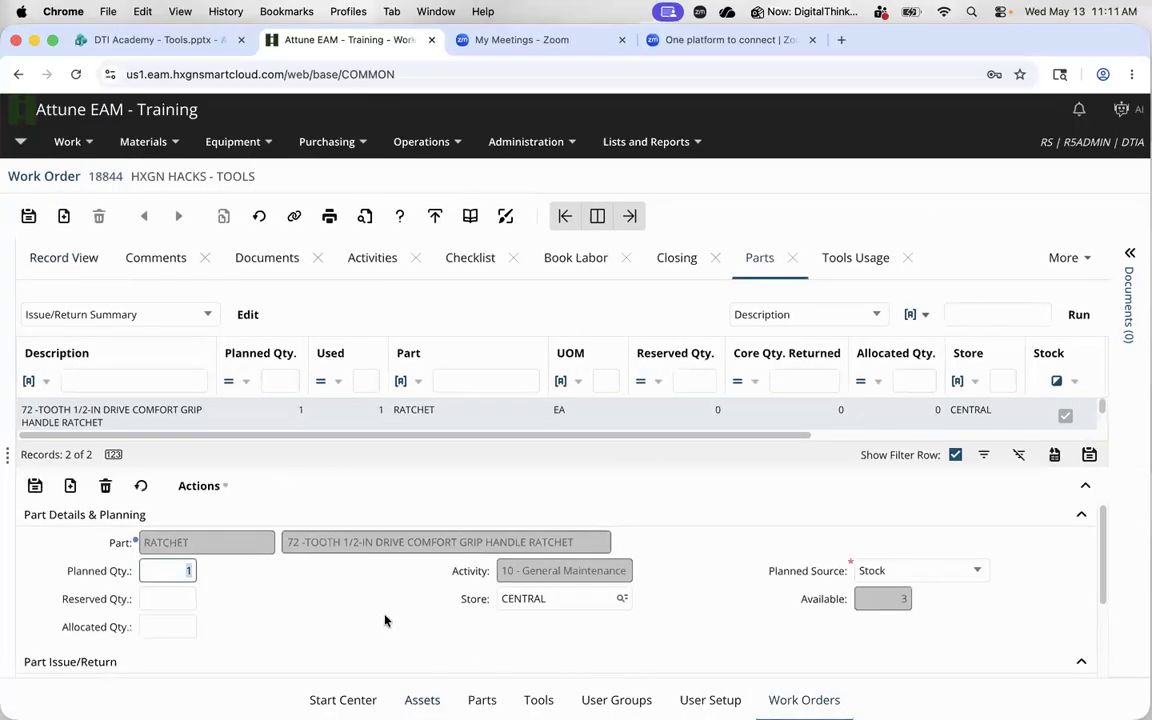
{"action": "scroll", "coordinate": [257, 411], "scroll_direction": "down", "scroll_amount": 2}
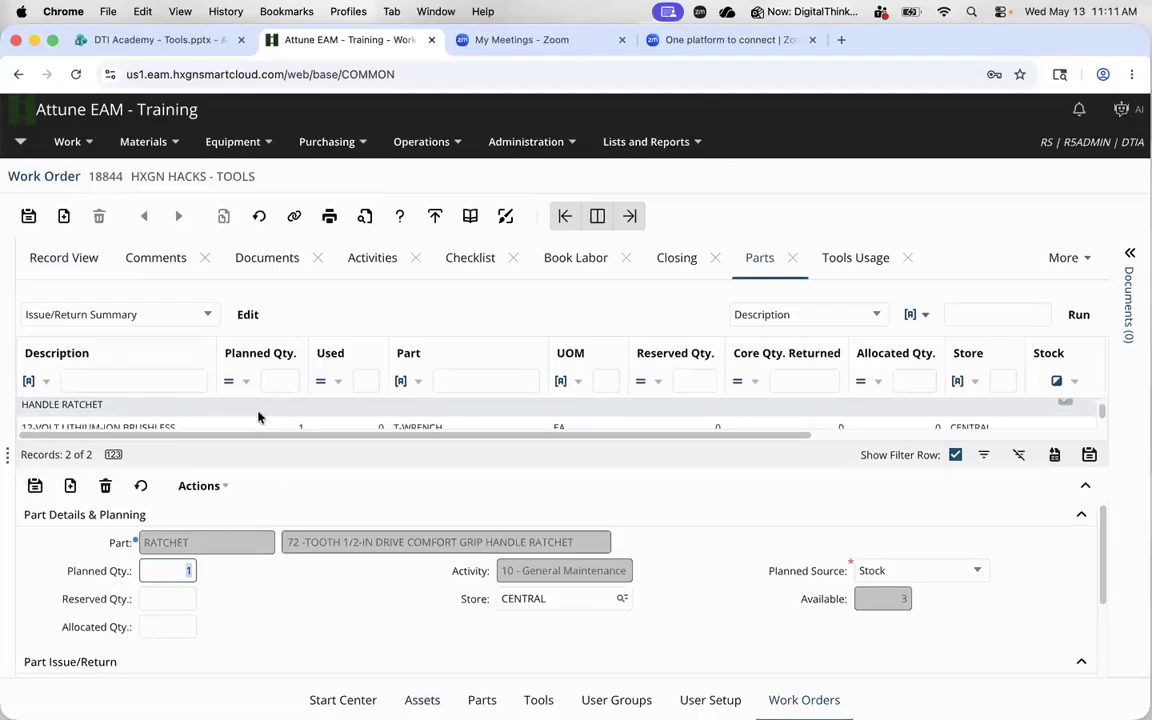
{"action": "left_click", "coordinate": [243, 424]}
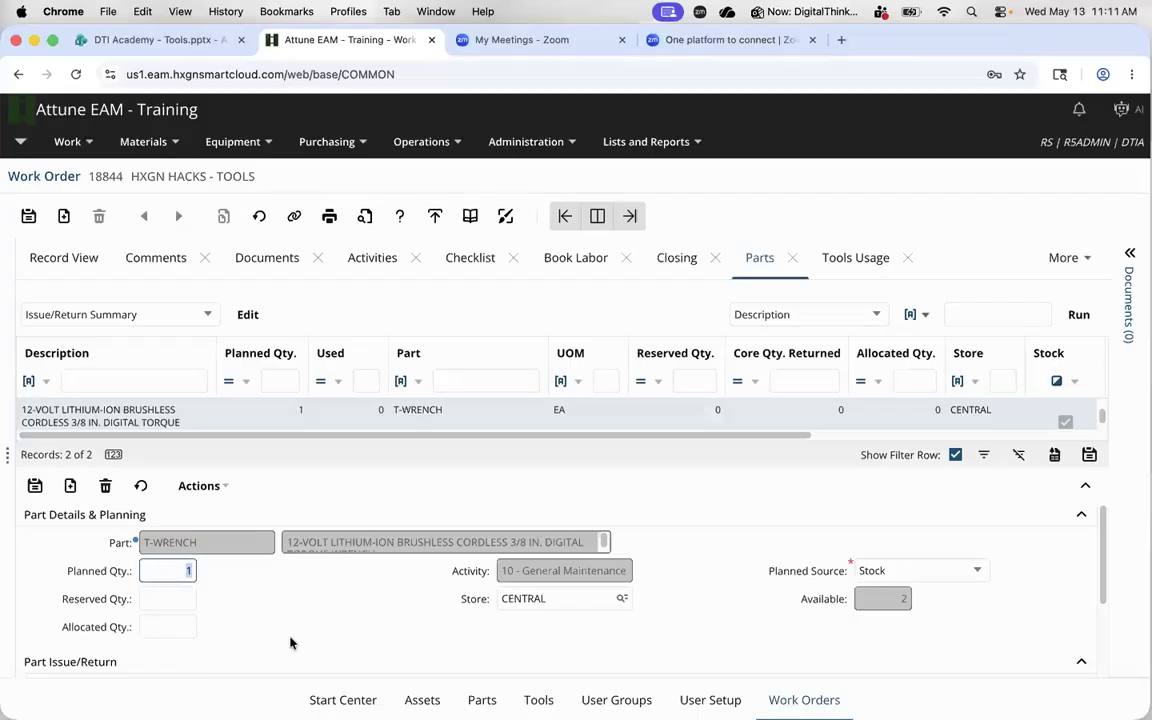
{"action": "scroll", "coordinate": [300, 630], "scroll_direction": "down", "scroll_amount": 3}
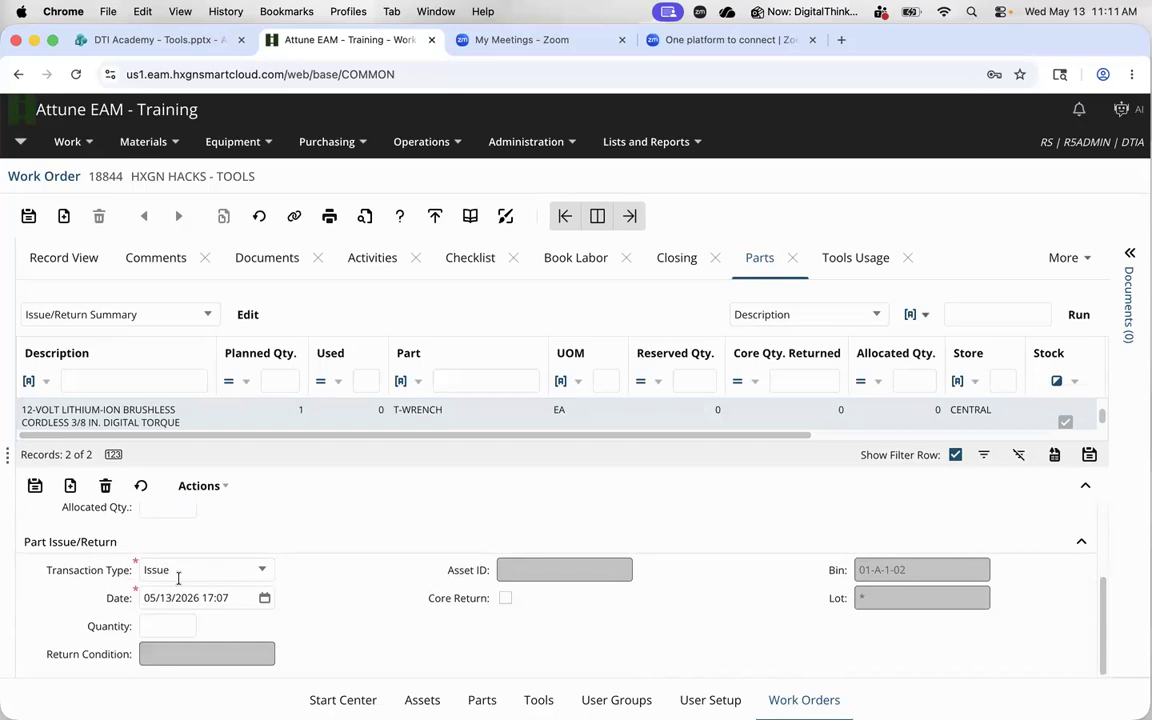
{"action": "left_click", "coordinate": [156, 626]}
{"action": "type", "text": "1"}
{"action": "left_click", "coordinate": [393, 640]}
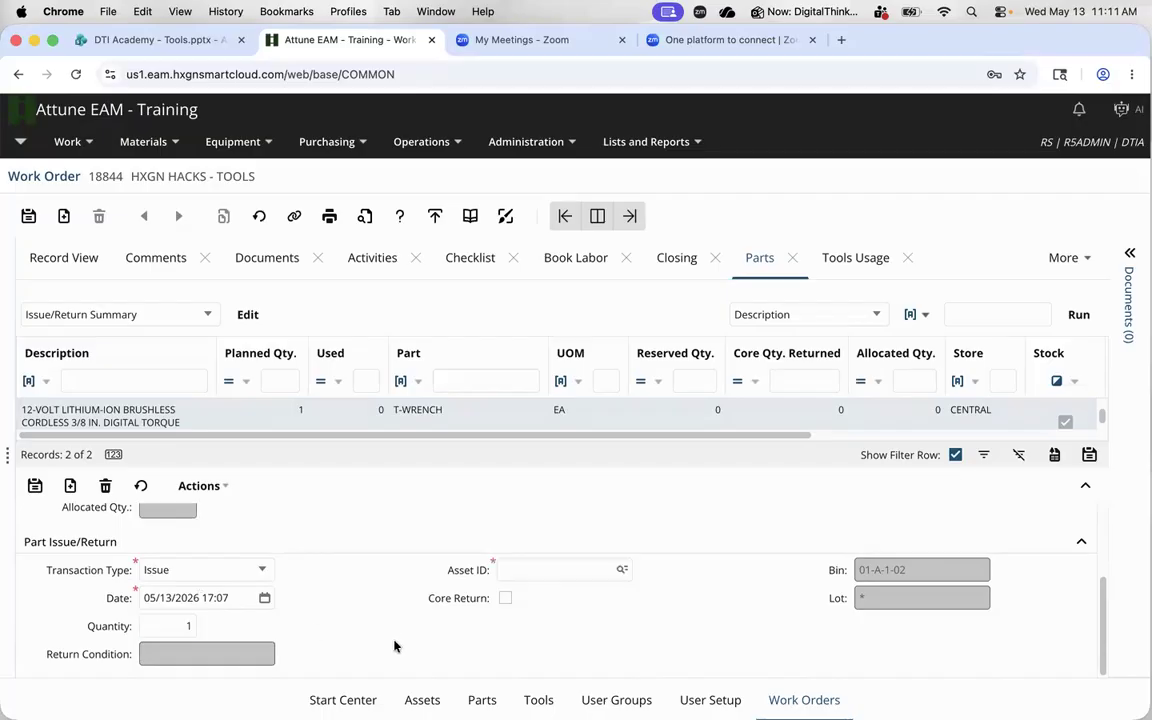
{"action": "left_click", "coordinate": [617, 568]}
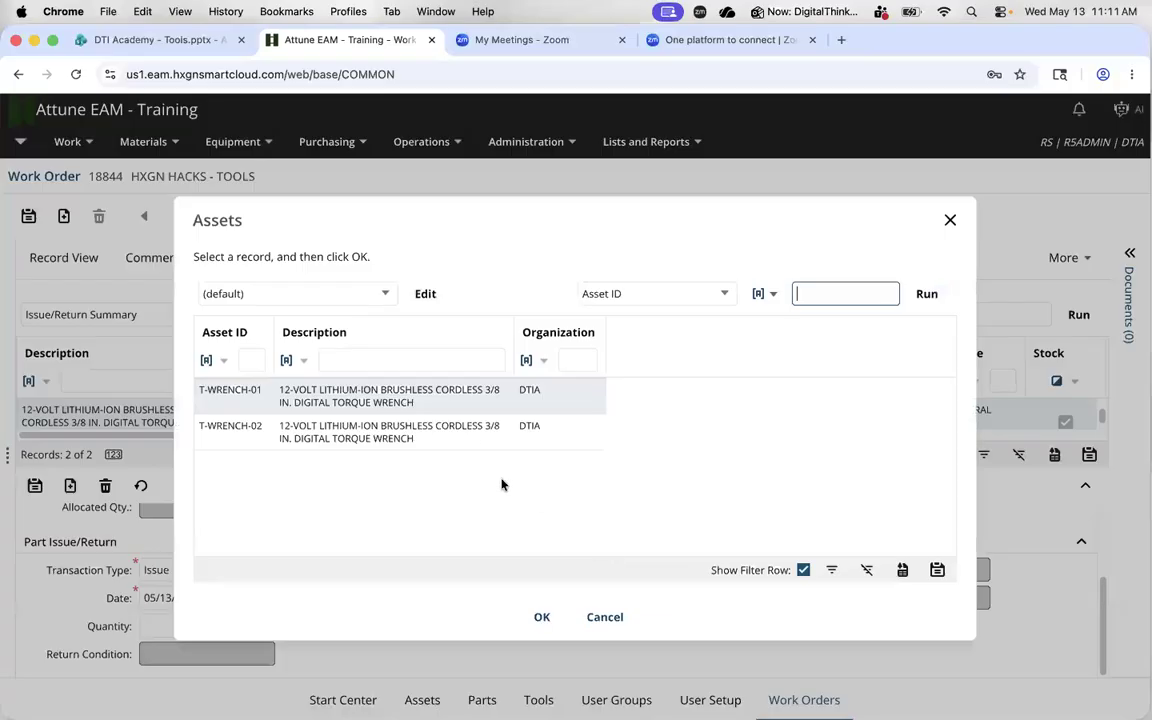
{"action": "double_click", "coordinate": [463, 405]}
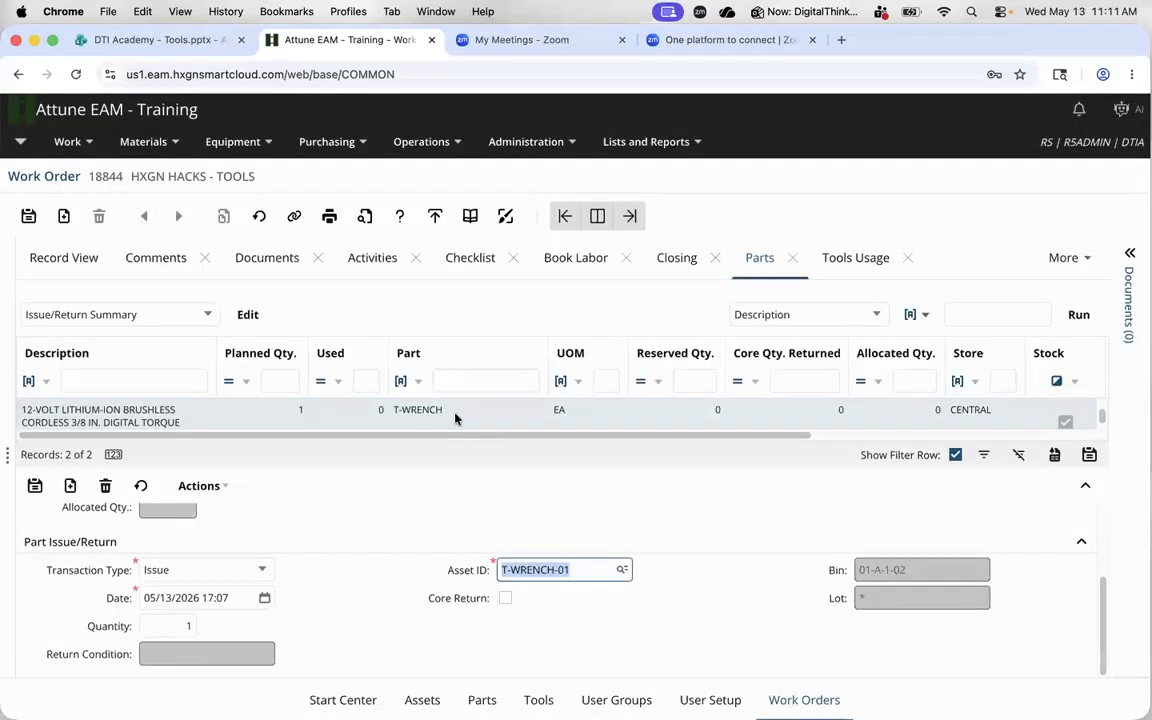
{"action": "left_click", "coordinate": [34, 487]}
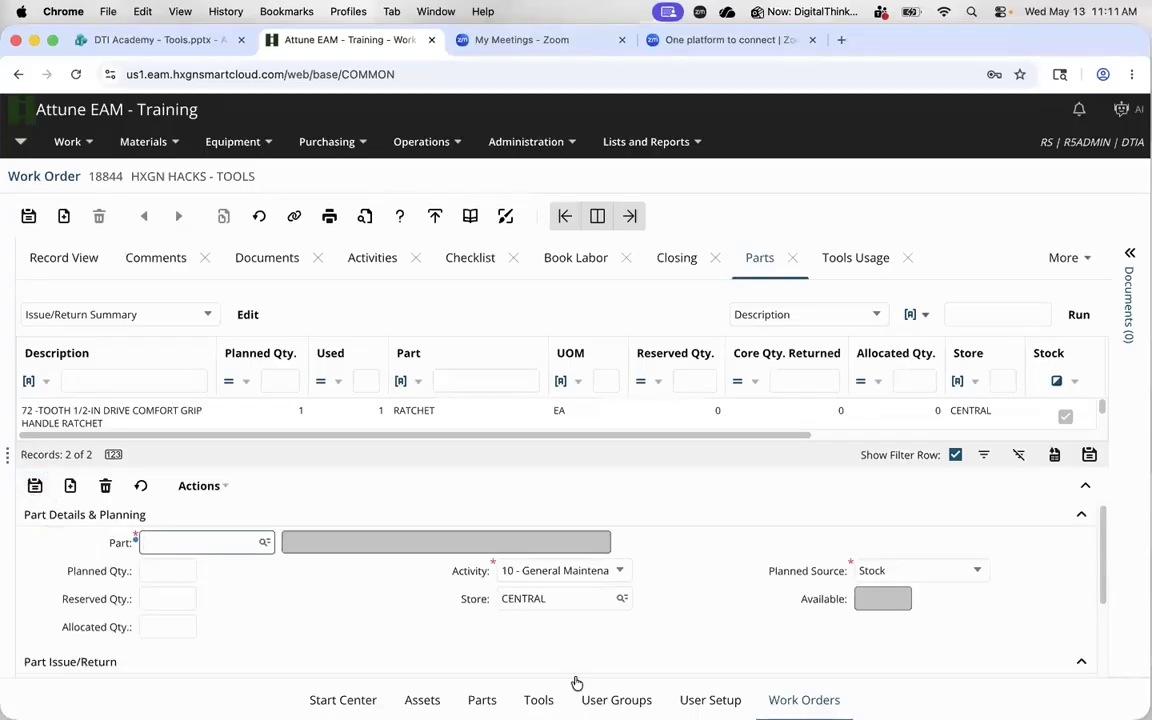
Check the T-WRENCH tool's outstanding issues, including work order and asset ID, and its recent transactions
{"action": "left_click", "coordinate": [538, 700]}
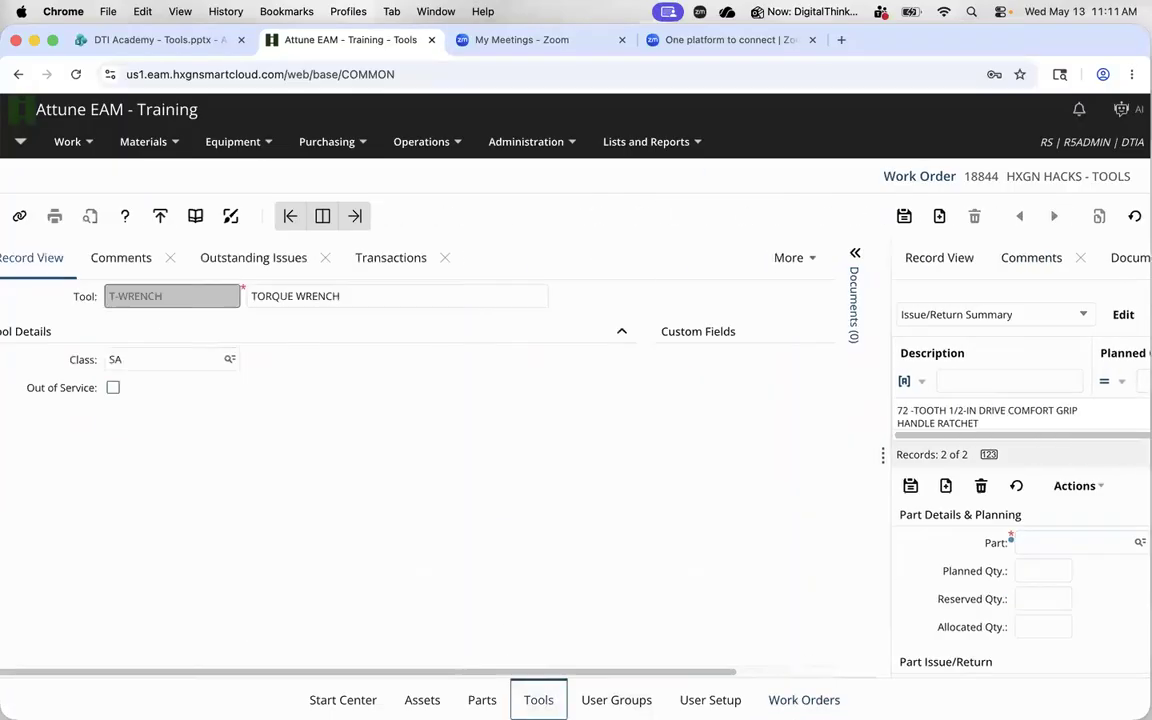
{"action": "left_click", "coordinate": [536, 258]}
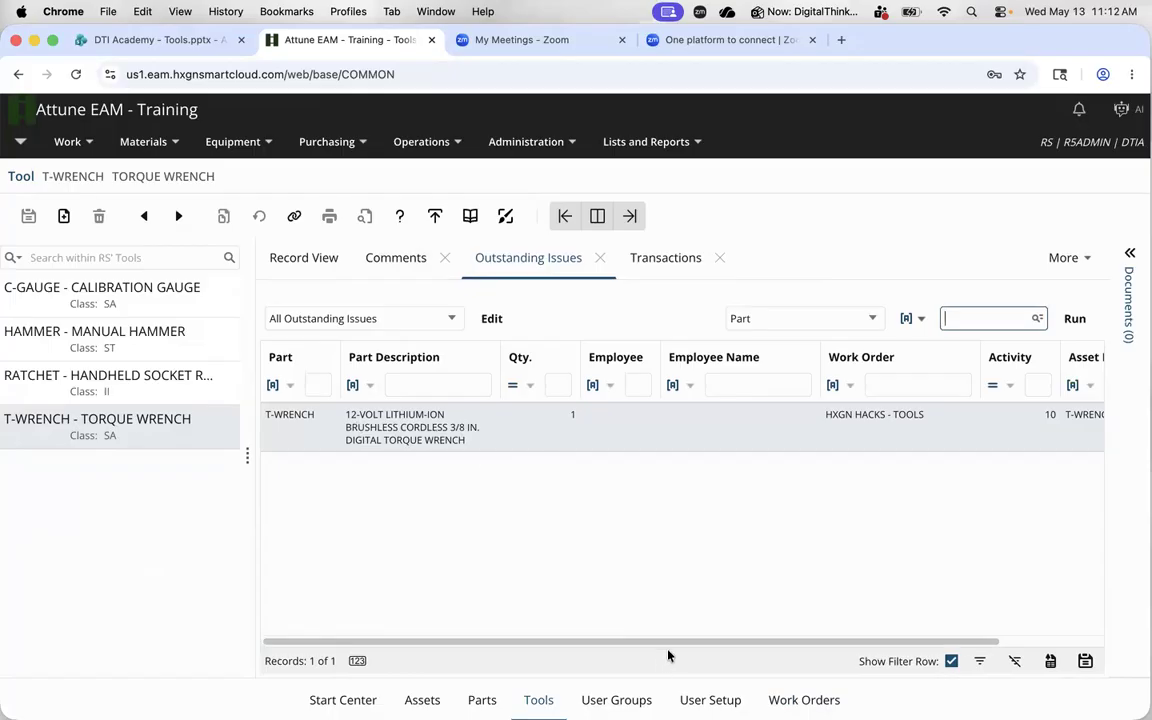
{"action": "left_click_drag", "start_coordinate": [674, 642], "coordinate": [842, 667]}
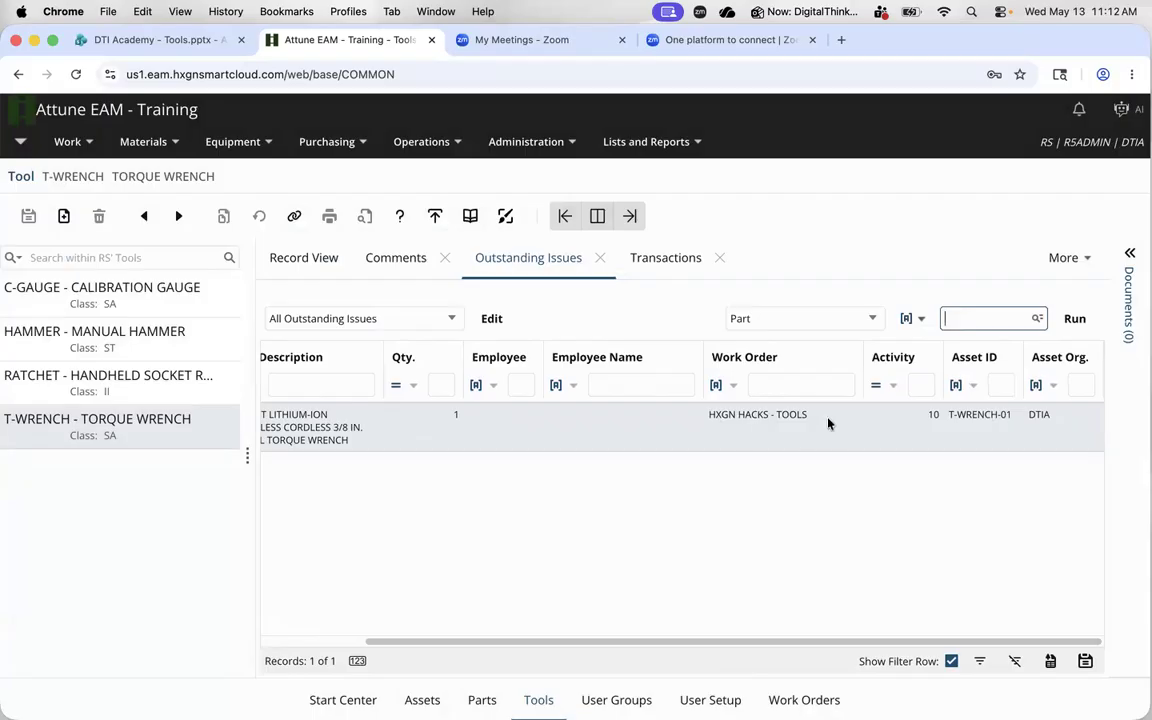
{"action": "left_click", "coordinate": [663, 262]}
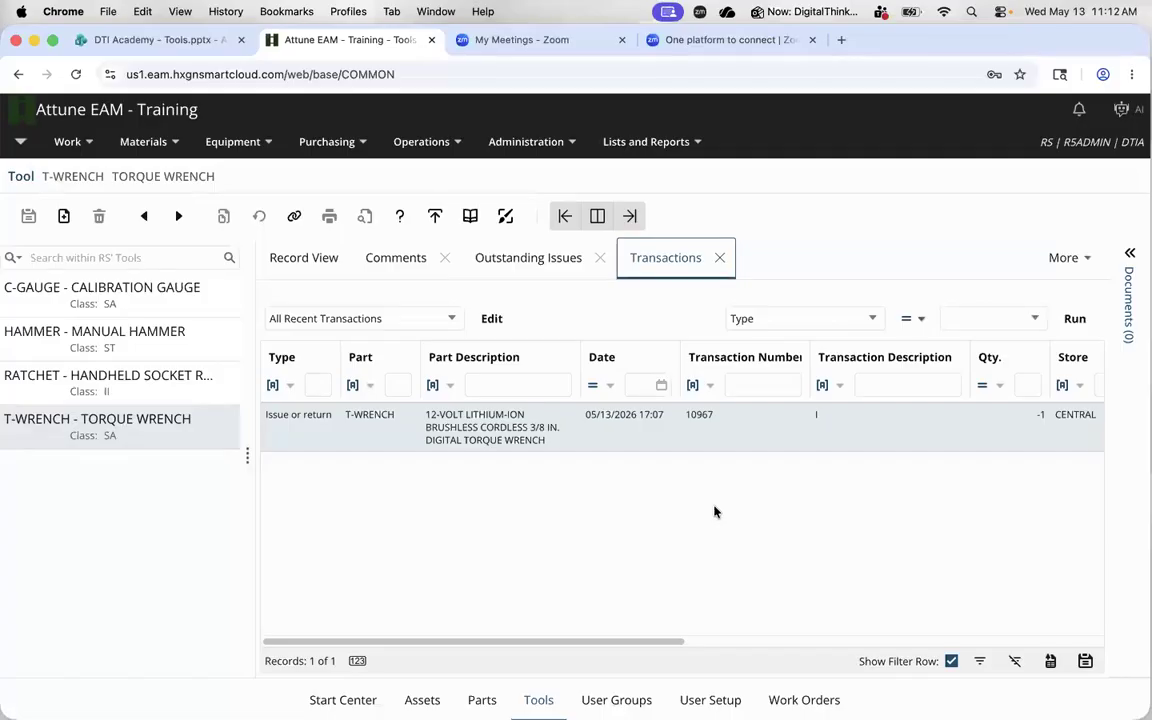
{"action": "left_click", "coordinate": [534, 262]}
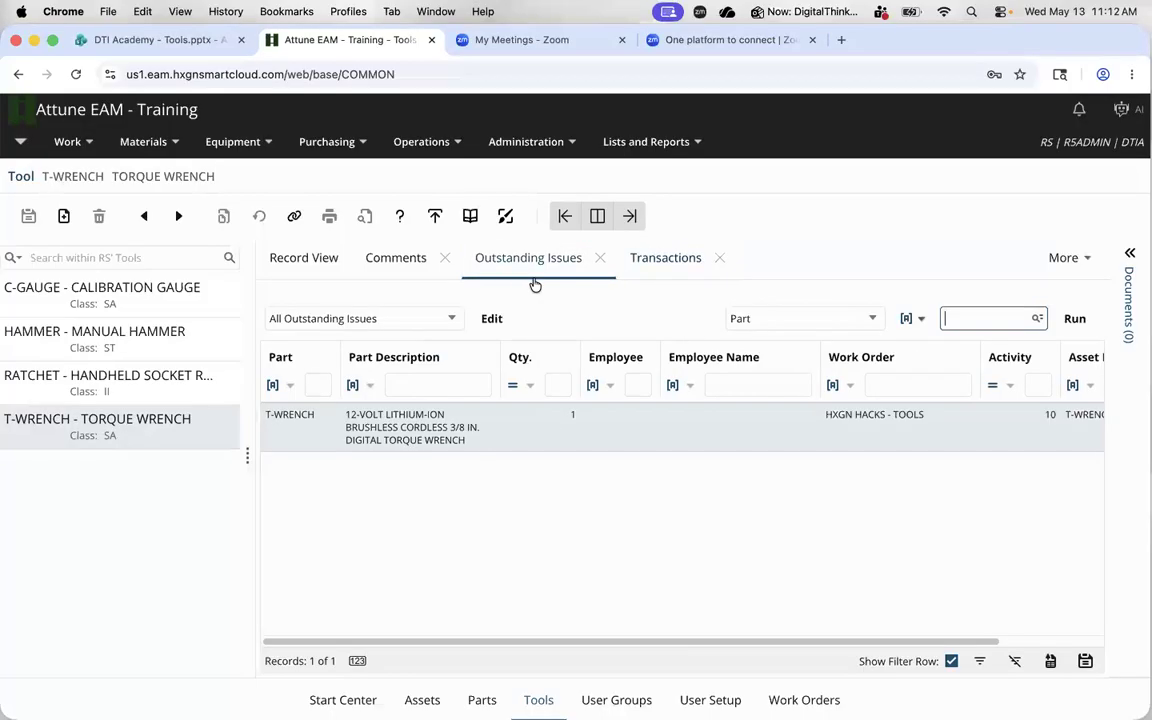